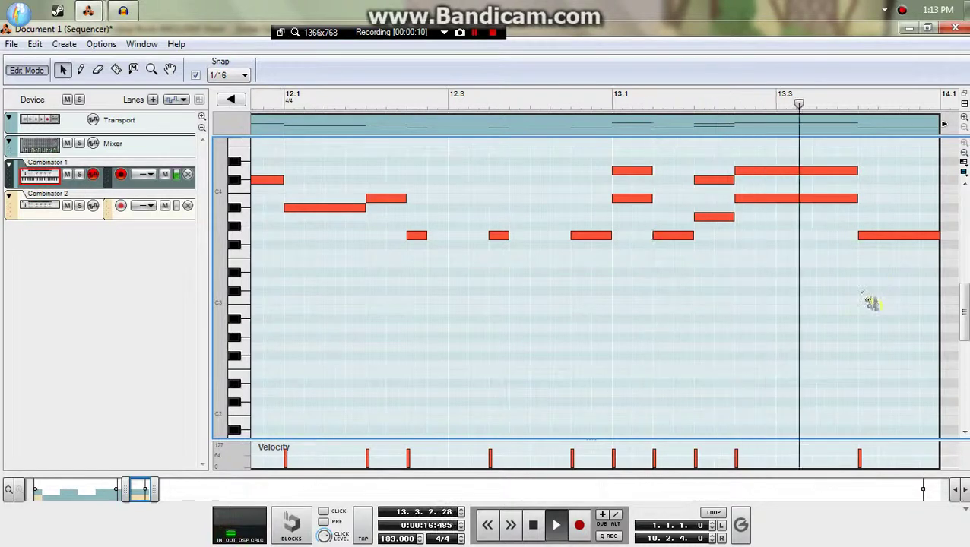
Extend the Combinator 1 clip by one bar so it ends at bar 15.
mouse_move(371, 101)
left_mouse_down()
mouse_move(162, 118)
mouse_move(270, 114)
left_mouse_up()
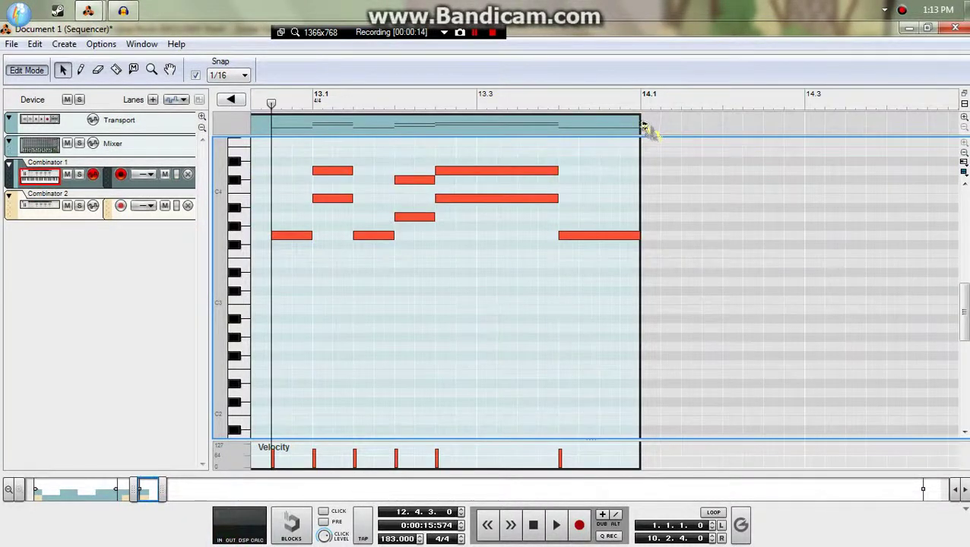
left_click(646, 133)
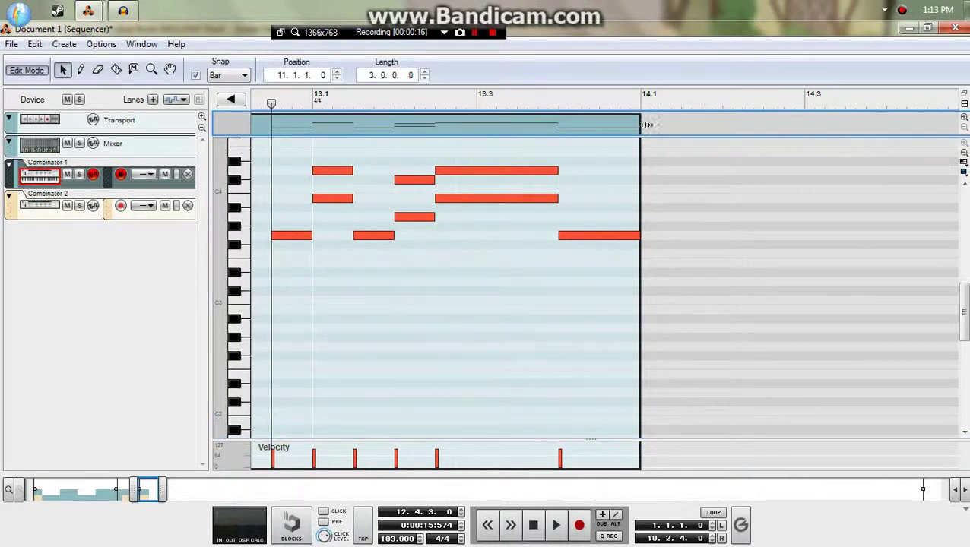
left_click_drag(647, 125, 829, 129)
Duplicate the final G 3 note at 13.4.1 down to G 2 and G 1, and play the result.
left_click(678, 169)
left_click_drag(590, 236, 576, 320)
left_click_drag(576, 360, 579, 434)
key("space")
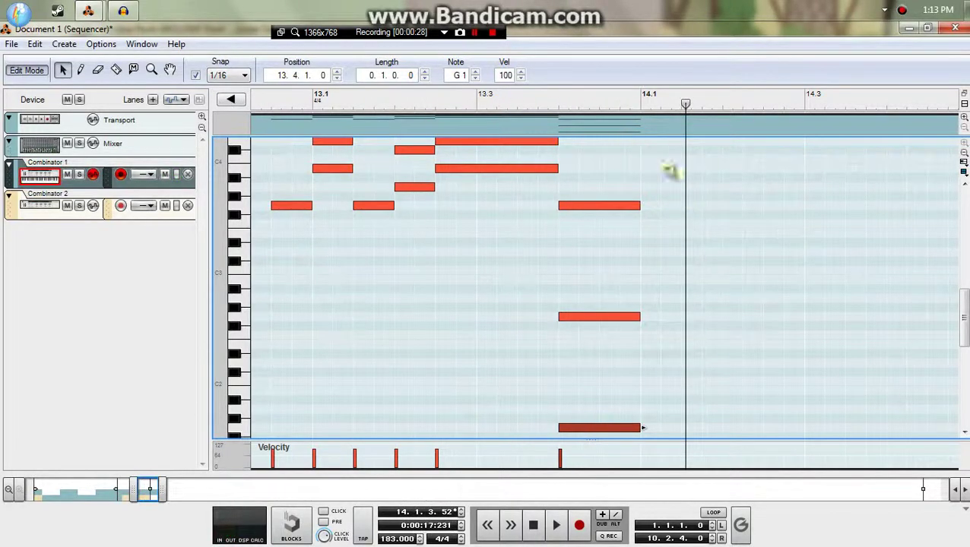
Lengthen the three stacked G notes at 13.4.1 to 0.1.2.0 and play the passage from bar 12.
left_click_drag(669, 171, 684, 370)
left_click_drag(338, 105, 1, 110)
key("space")
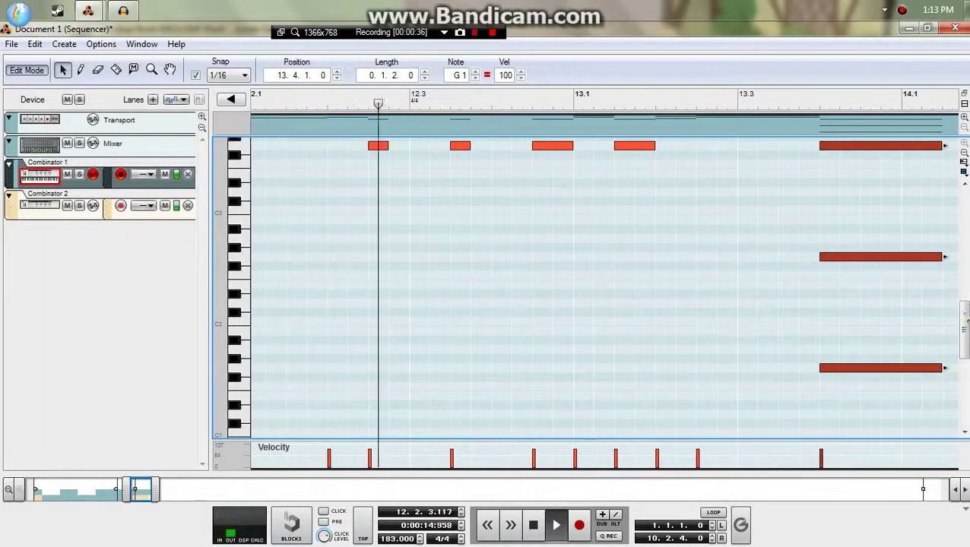
scroll(557, 419, "up", 3)
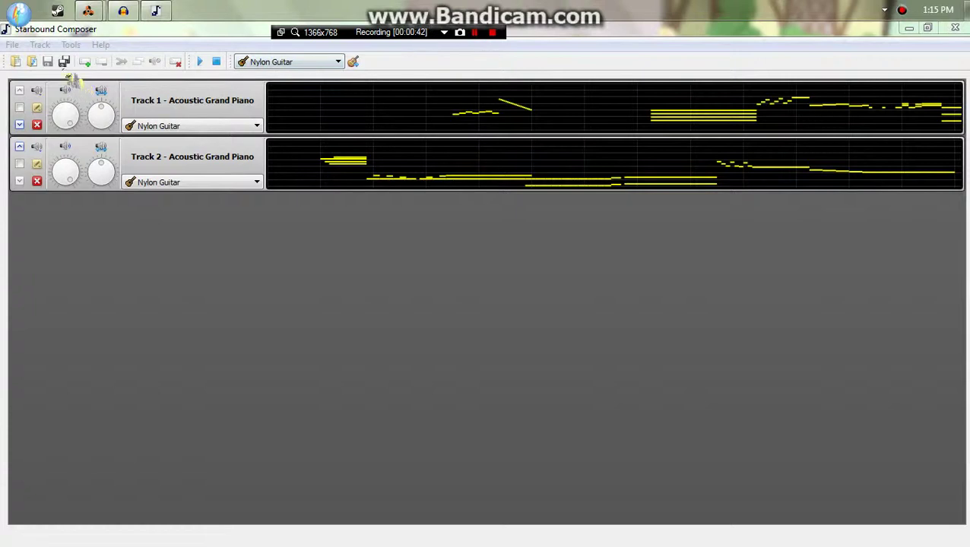
Preview the two Nylon Guitar tracks in Starbound Composer.
left_click(202, 63)
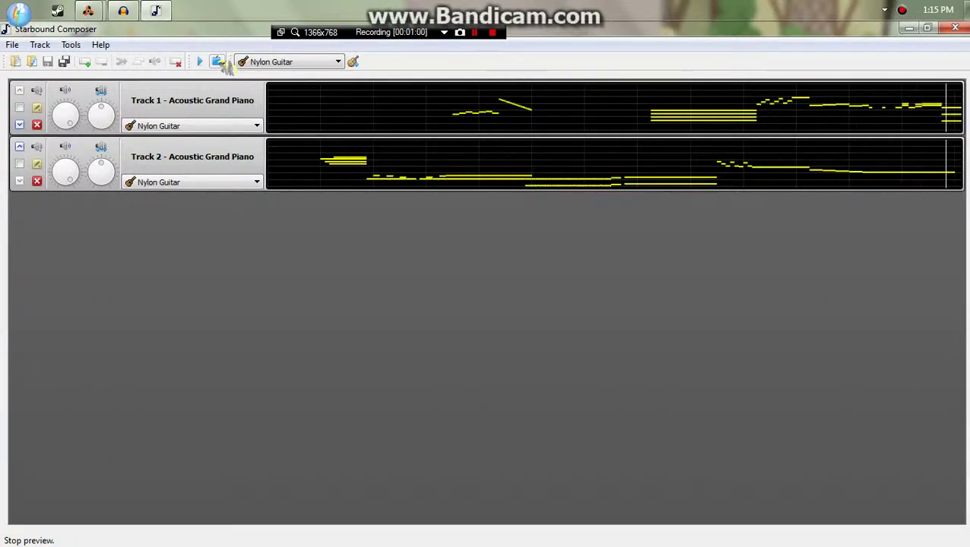
left_click(283, 65)
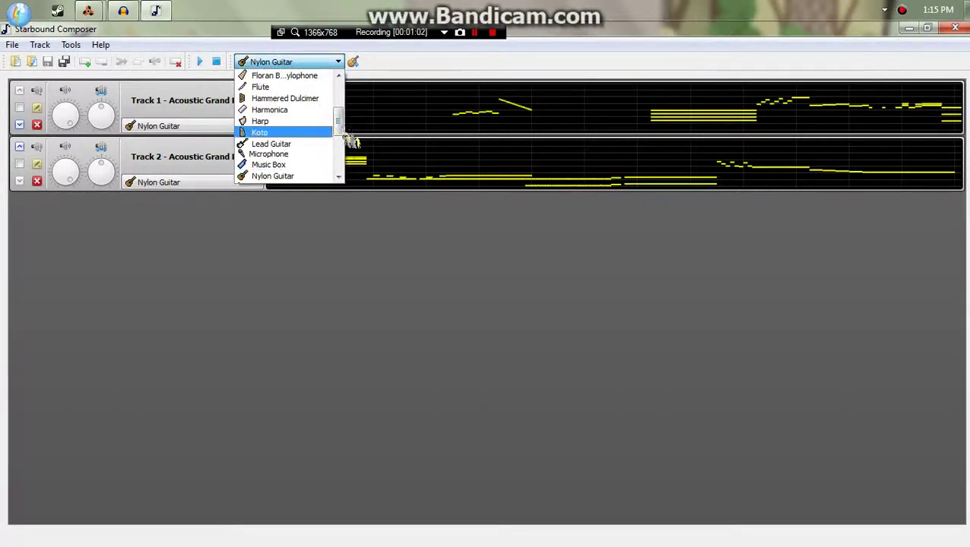
scroll(335, 174, "down", 3)
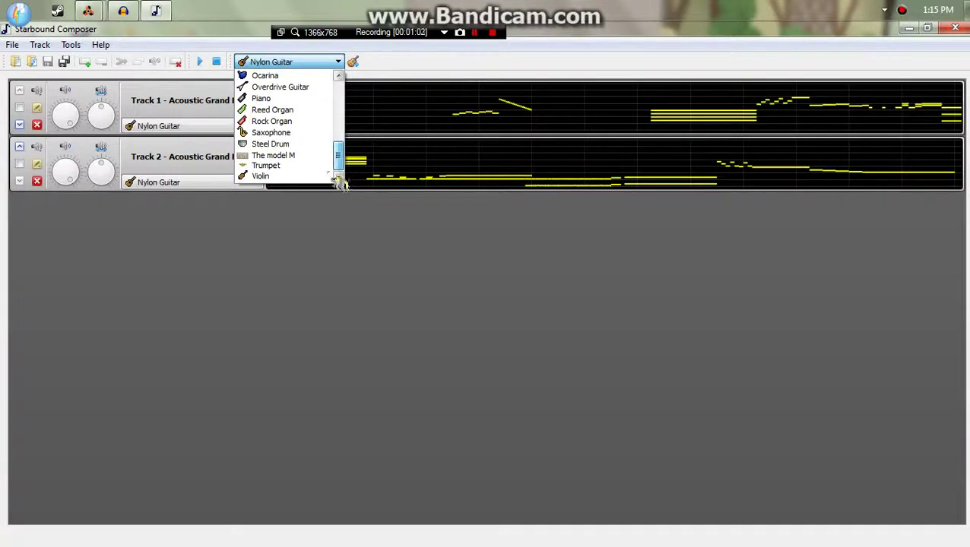
left_click(314, 95)
left_click(244, 183)
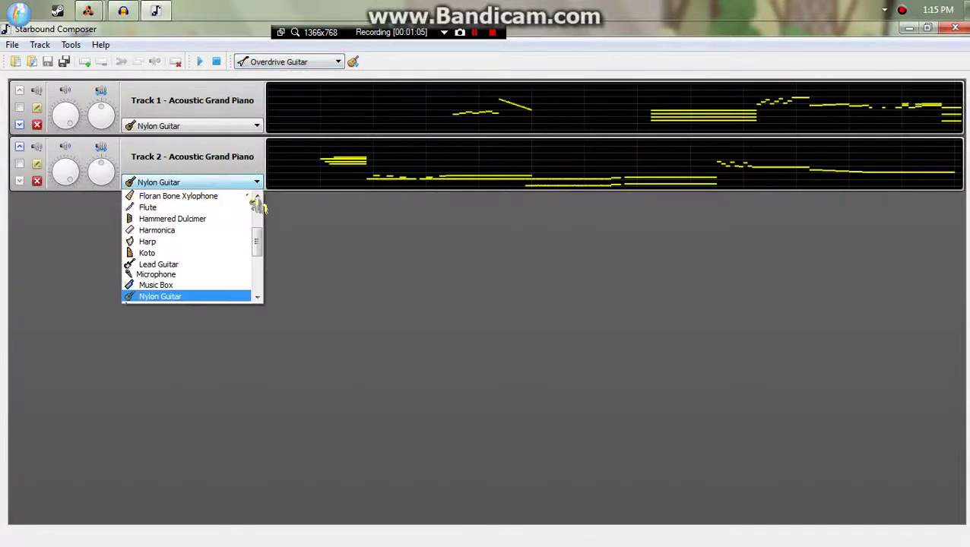
left_click(295, 90)
left_click(287, 65)
scroll(295, 154, "up", 1)
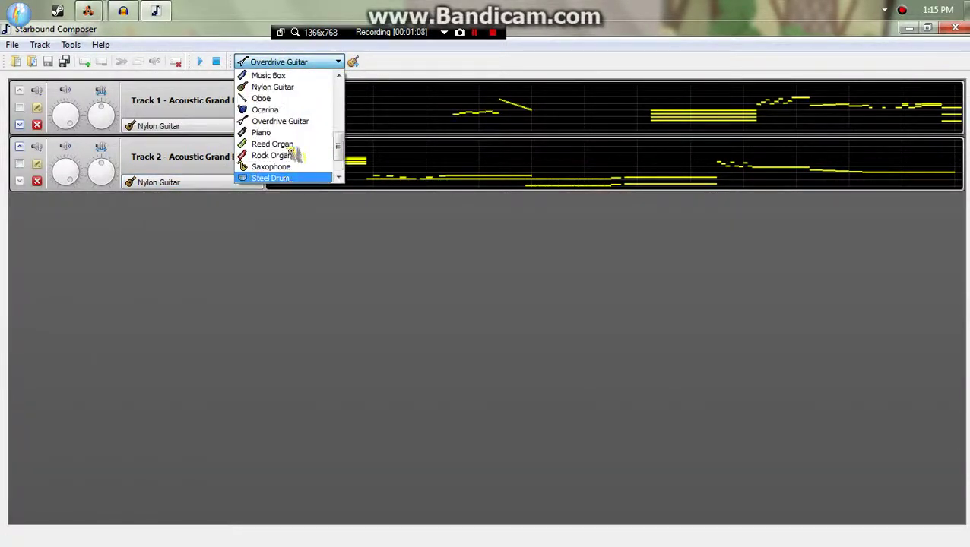
scroll(295, 155, "up", 1)
left_click(275, 120)
Set Track 1's instrument to Overdrive Guitar and Track 2's instrument to Lead Guitar.
left_click(255, 126)
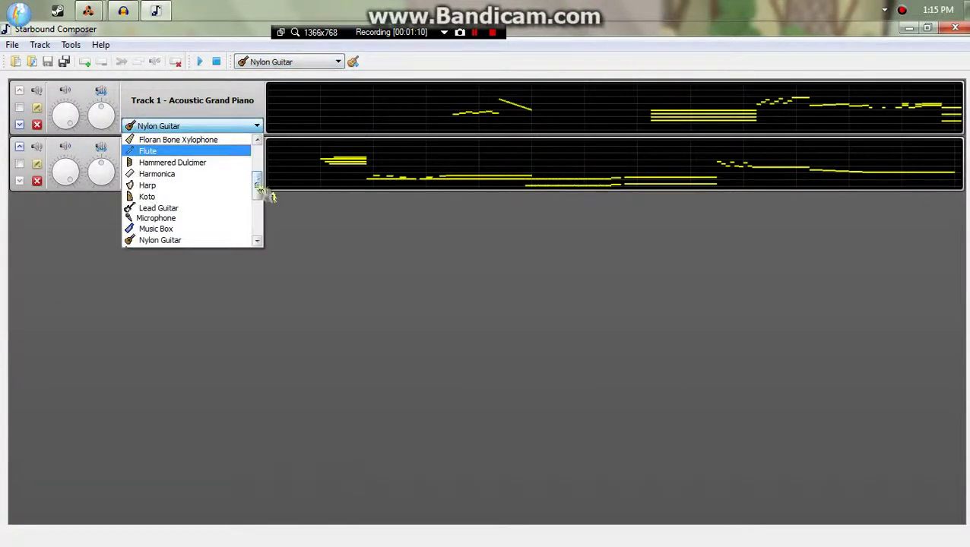
left_click_drag(258, 185, 260, 208)
left_click(219, 157)
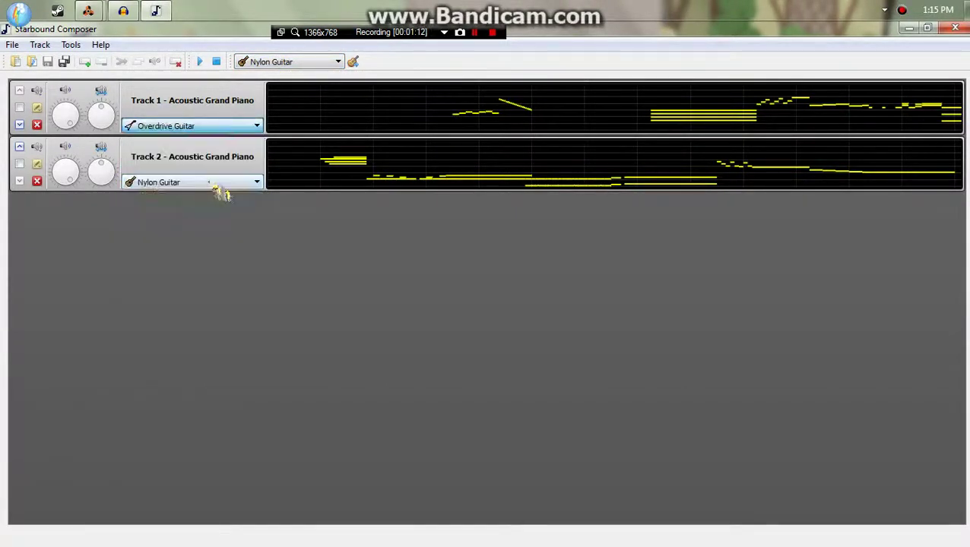
left_click(218, 184)
left_click(215, 263)
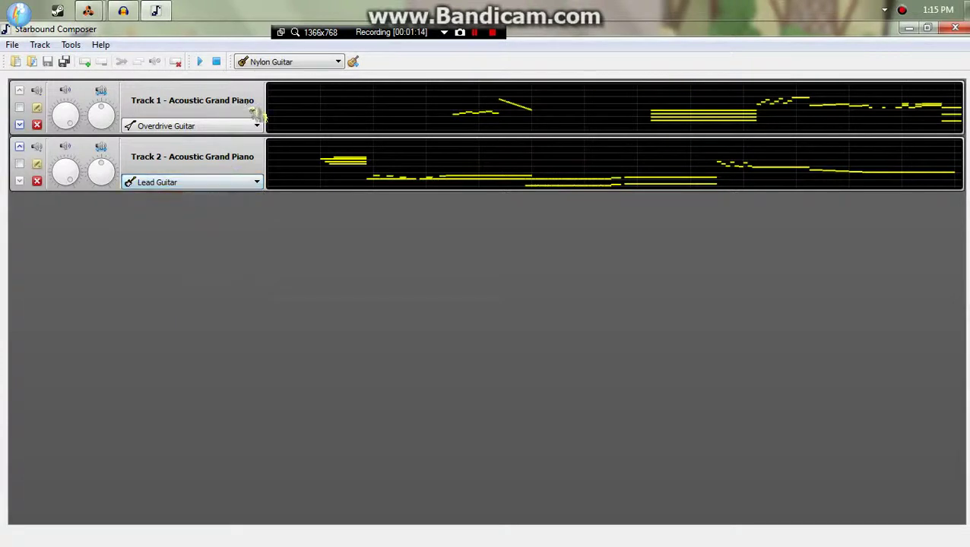
Preview both tracks with the Overdrive Guitar and Lead Guitar instruments.
left_click(199, 61)
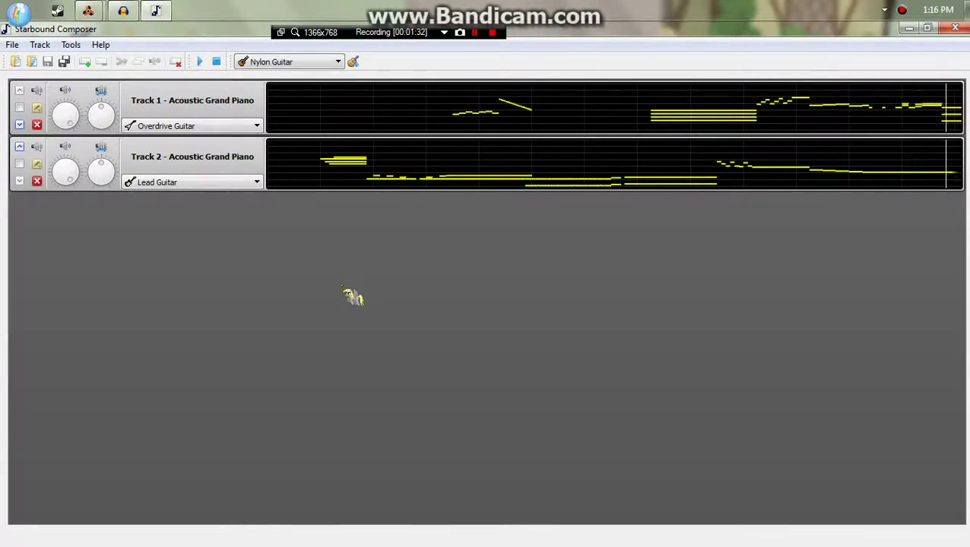
left_click(200, 62)
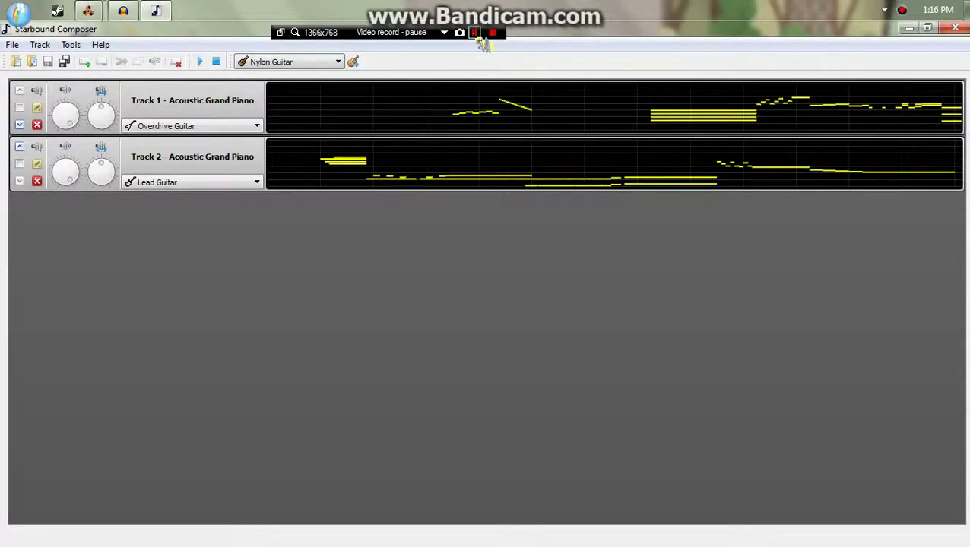
left_click(475, 33)
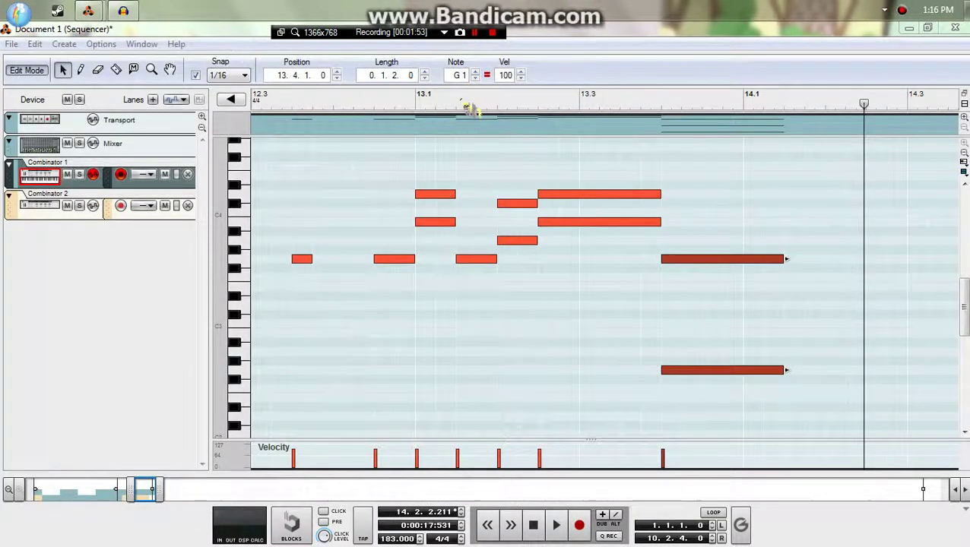
Switch to the Reason sequencer and play back the end of the Combinator 1 part from bar 12.3.
left_click(258, 104)
key("space")
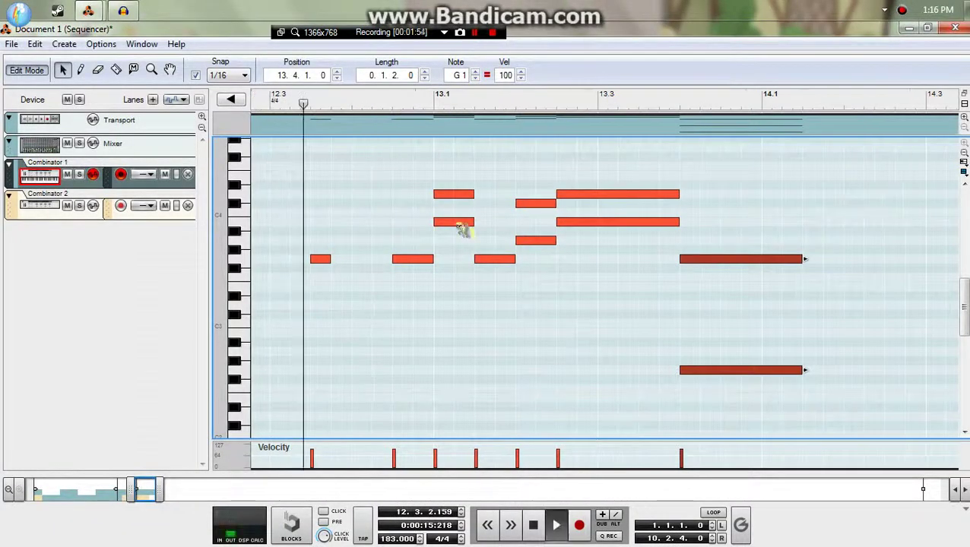
left_click_drag(764, 181, 887, 196)
key("space")
key("space")
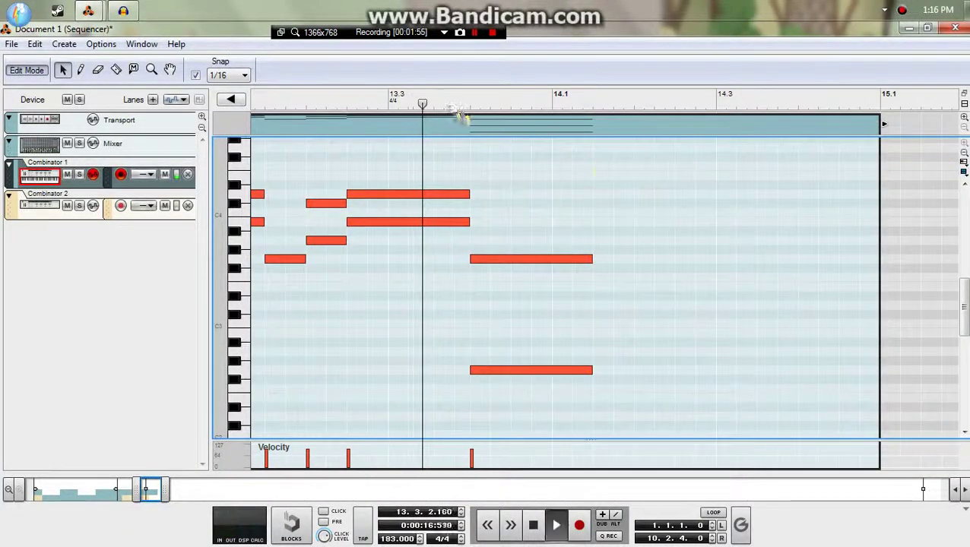
key("space")
key("alt+Tab")
key("space")
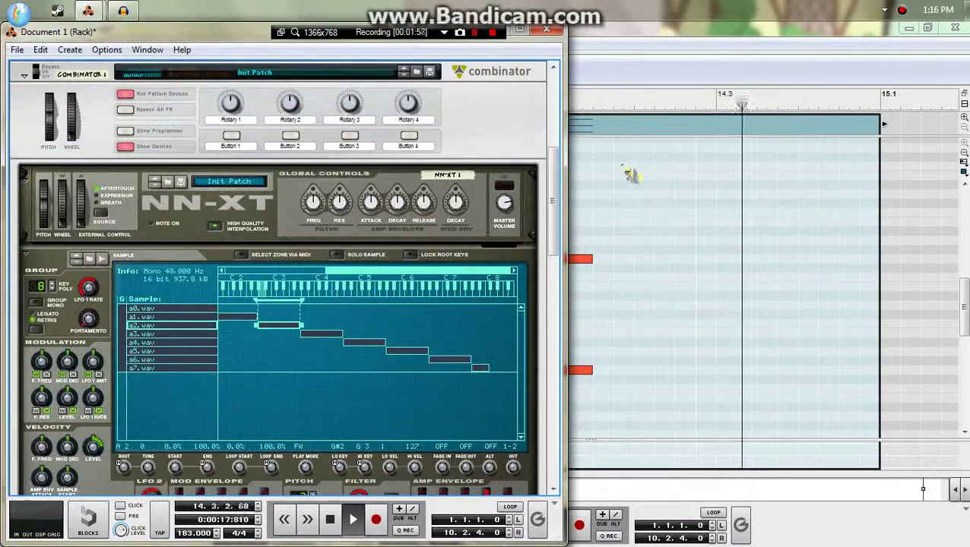
left_click(581, 86)
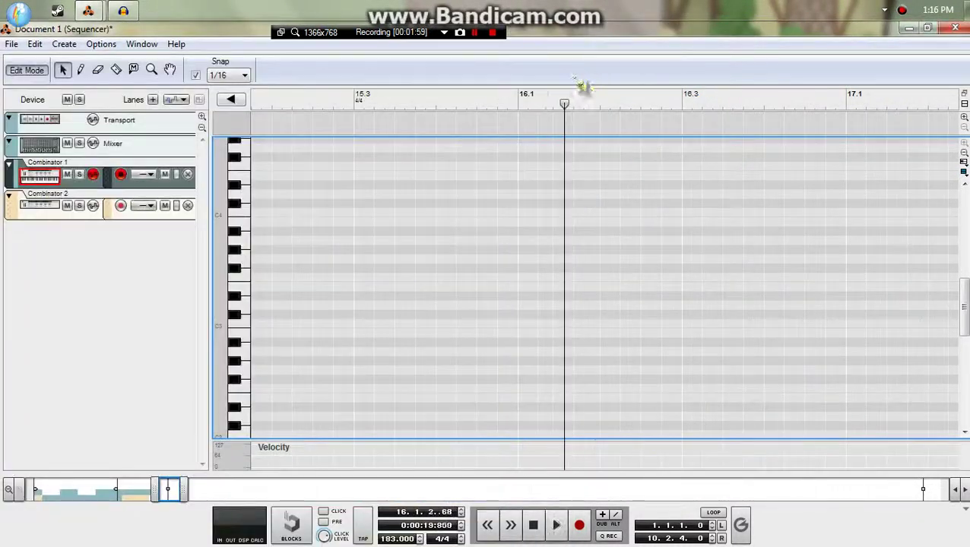
Switch to Audacity and listen twice to the reference recording from 1:08.764.
key("alt+Tab")
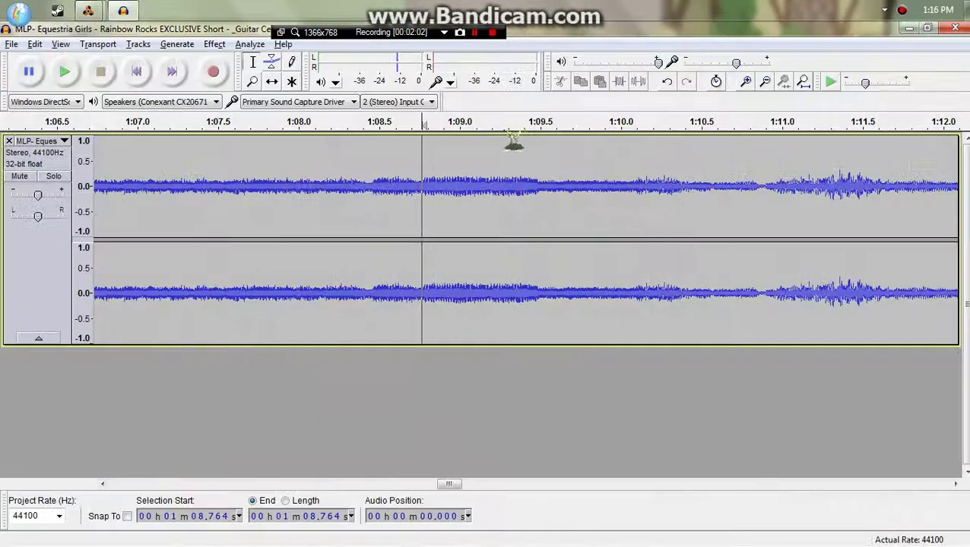
key("space")
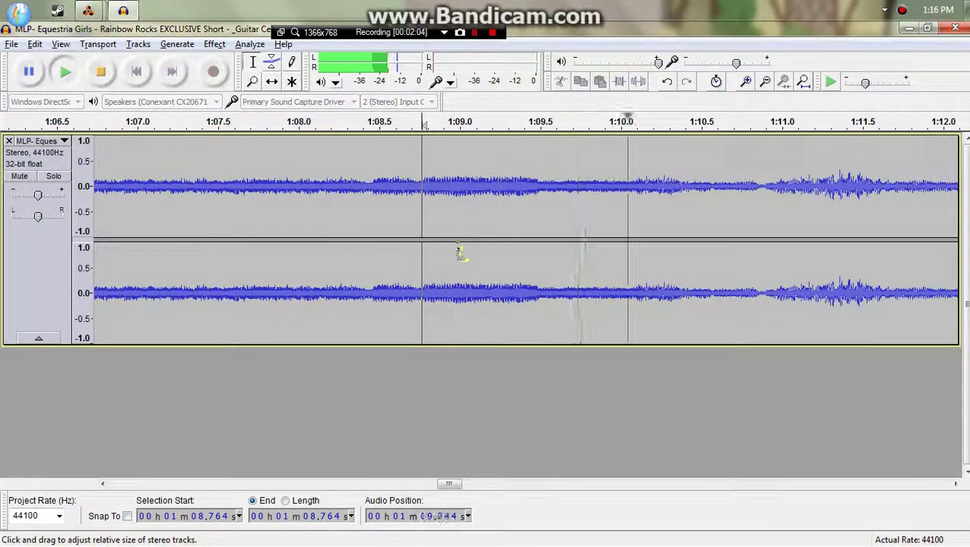
key("space")
key("space")
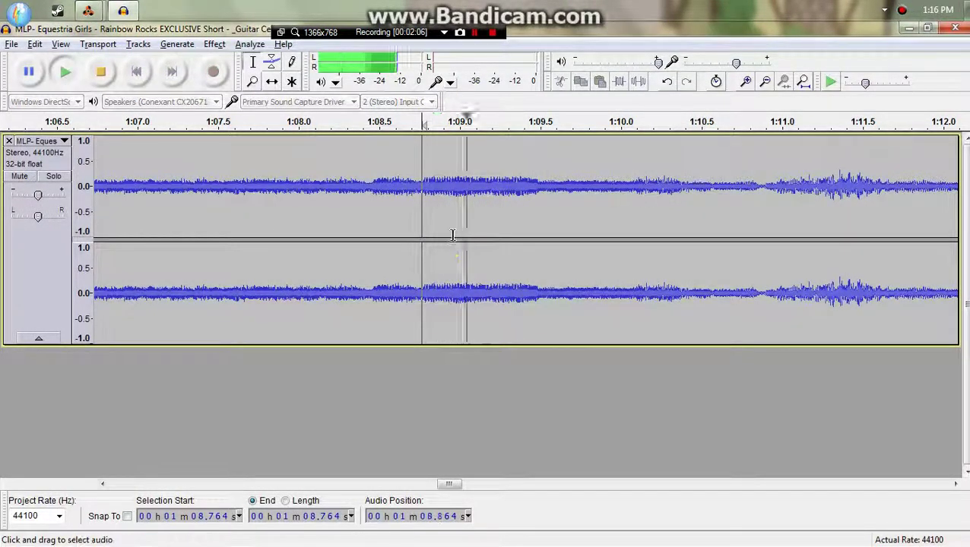
key("space")
Return to the Reason sequencer and create an empty one-bar clip at bar 14 on Combinator 2, opened for note editing.
key("alt+Tab")
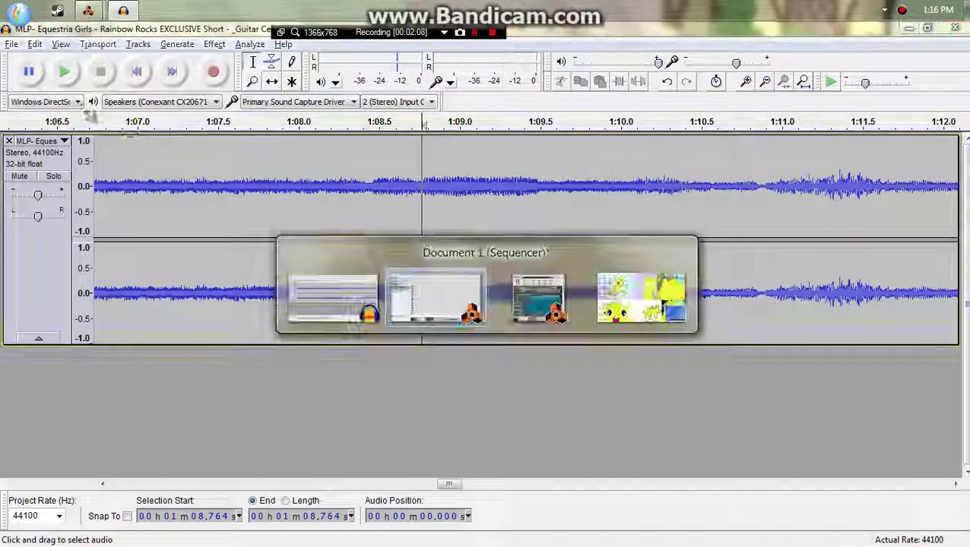
left_click(29, 196)
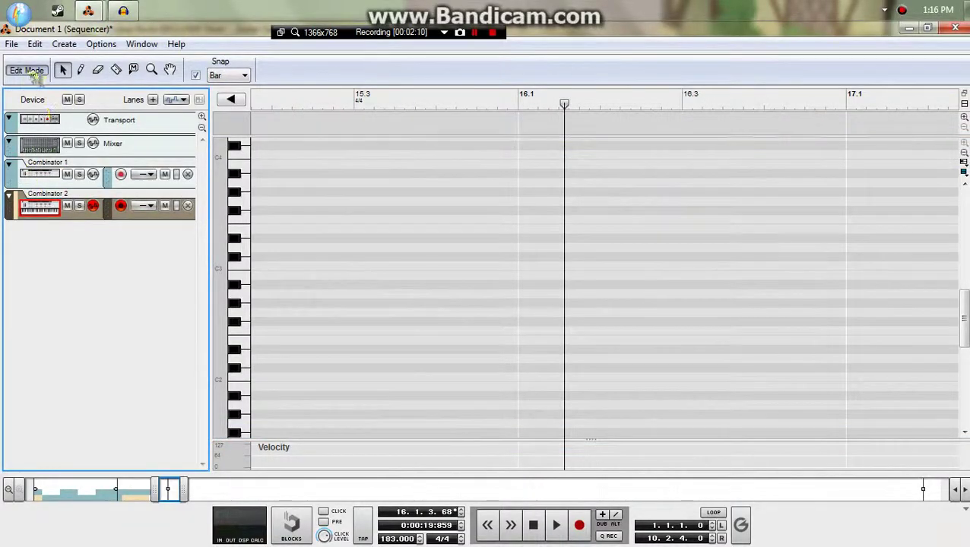
left_click(31, 73)
left_click_drag(355, 189, 8, 137)
left_click(485, 107)
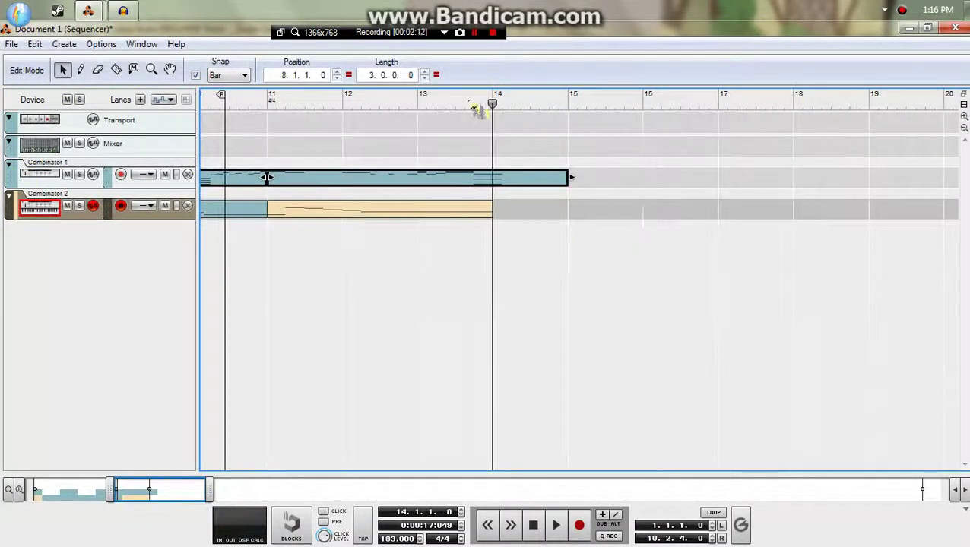
double_click(506, 204)
double_click(512, 214)
Play the arrangement through bar 13 into the new Combinator 2 clip.
left_click(418, 107)
key("space")
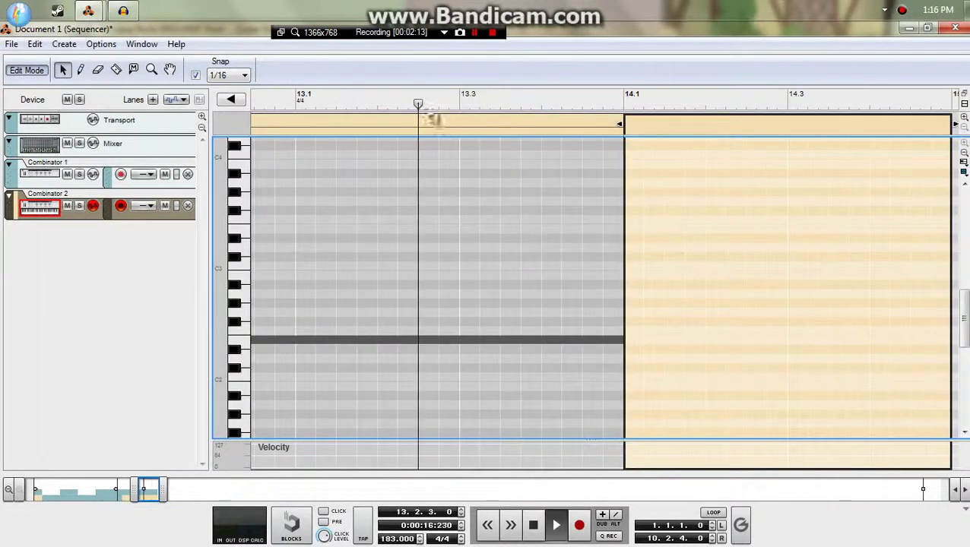
key("space")
left_click_drag(357, 107, 255, 114)
key("space")
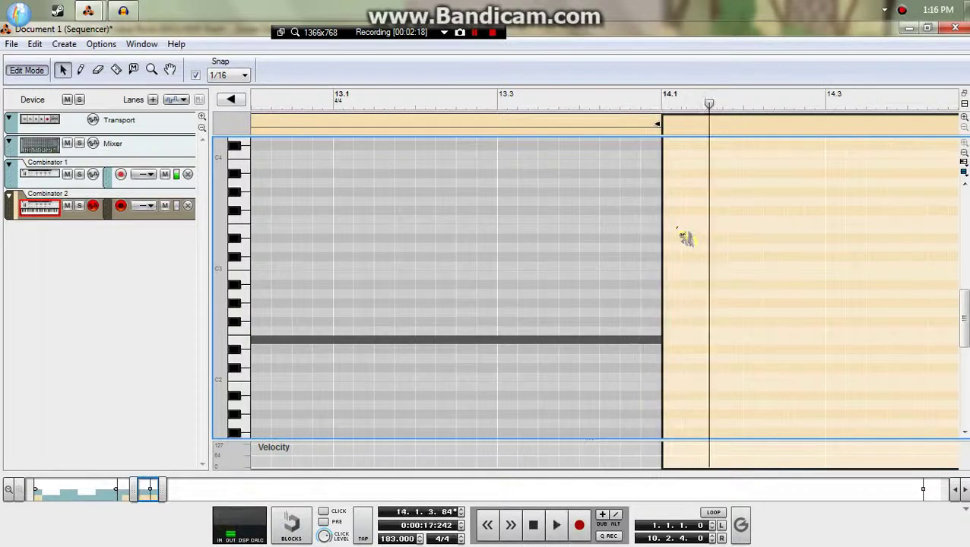
Listen to the matching passage of the reference recording in Audacity and return to the Reason sequencer.
key("alt+Tab")
key("space")
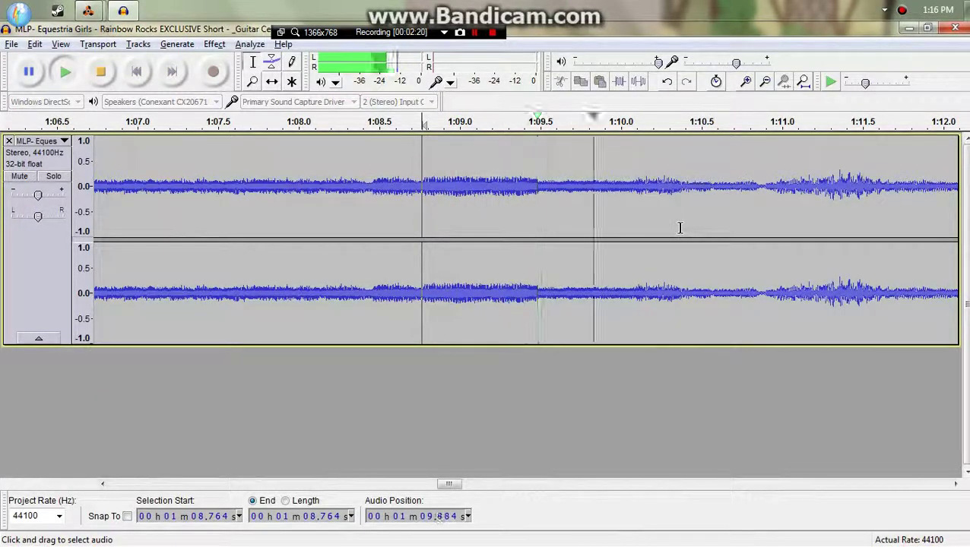
key("alt+Tab")
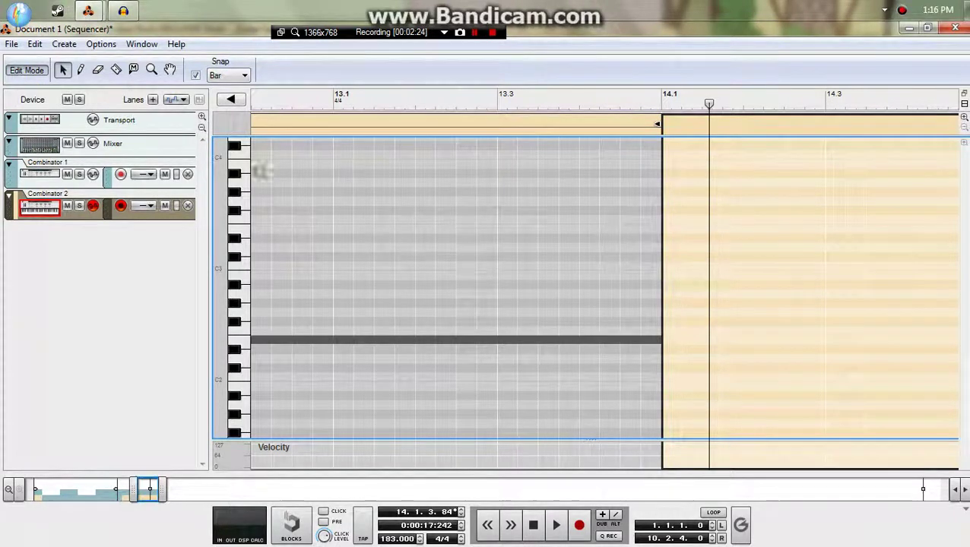
Open the Combinator 1 clip for note editing and play its ending through bar 13.
key("ctrl+e")
left_click(316, 181)
key("ctrl+e")
left_click_drag(548, 104, 383, 107)
key("space")
key("space")
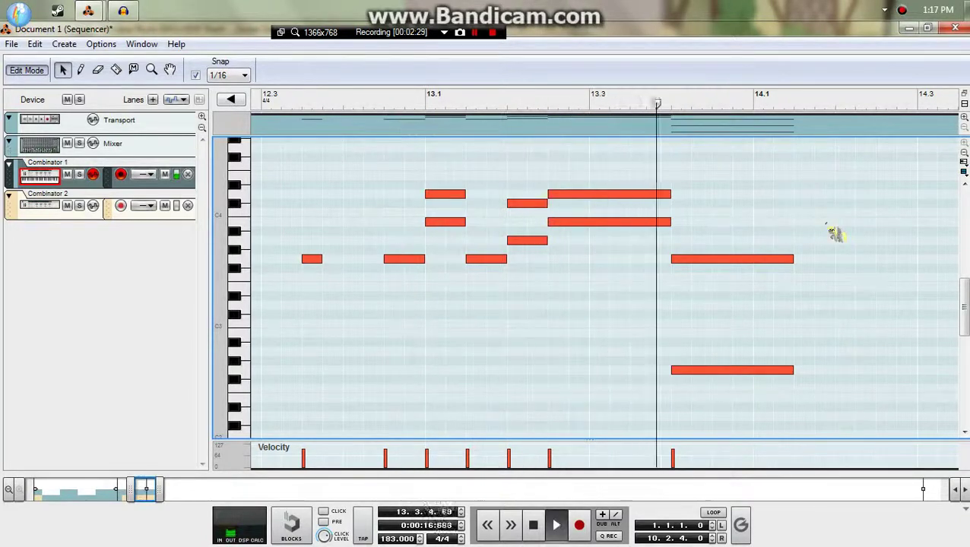
key("space")
Lengthen the G 3 and G 2 notes at 13.4.1 to 0.2.2.0 and play them from 12.4.1.
left_click_drag(831, 217, 857, 370)
left_click(344, 107)
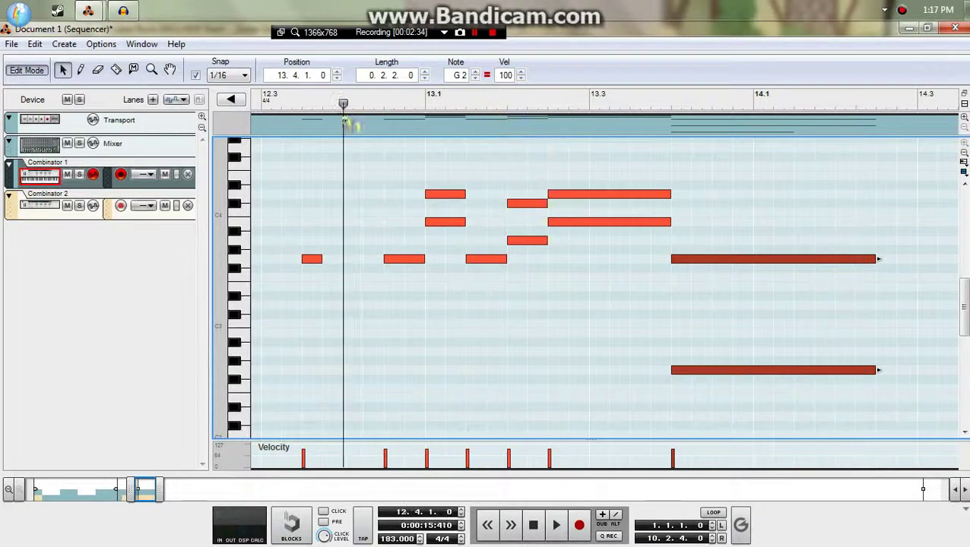
key("space")
left_click_drag(779, 210, 857, 216)
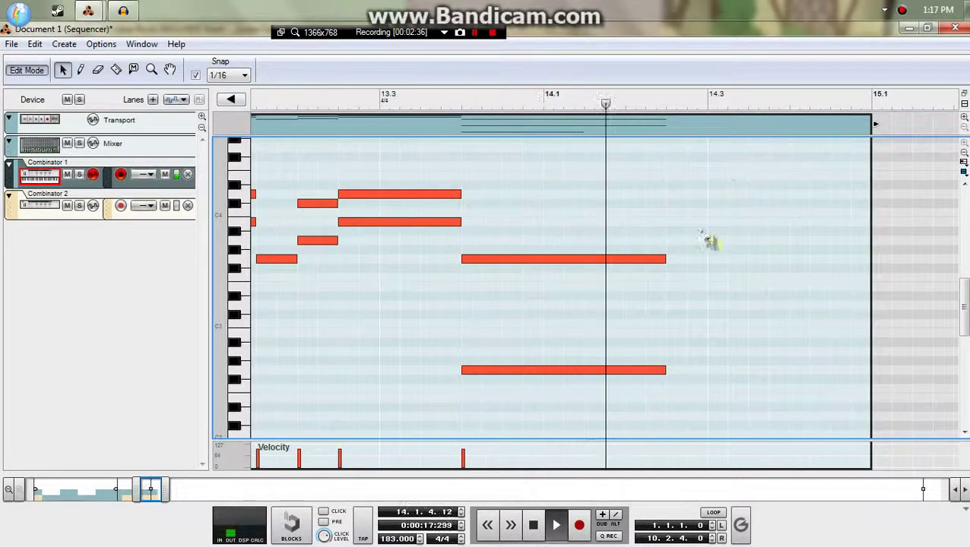
Compare the lengthened notes with the reference recording in Audacity, from 1:08.764, and return to the Reason sequencer.
key("alt+Tab")
key("space")
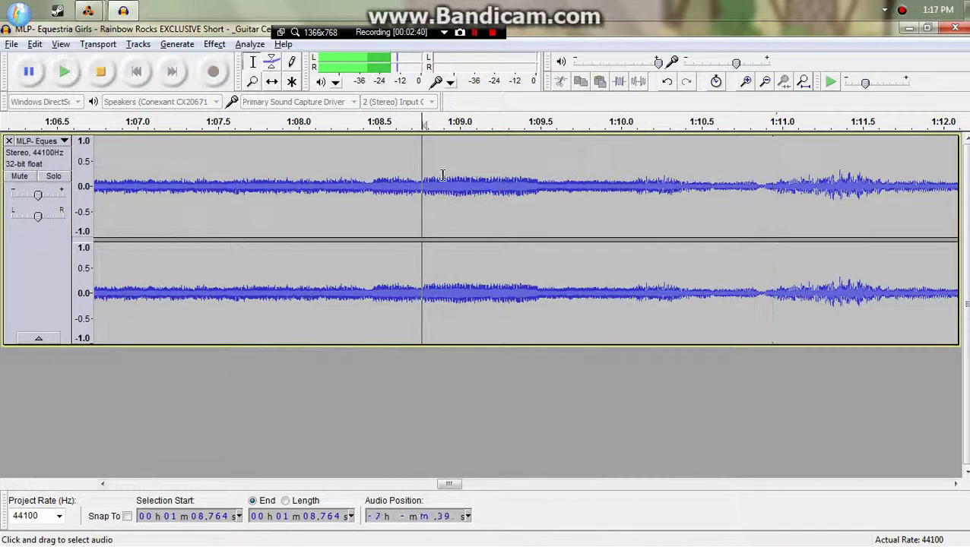
key("alt+Tab")
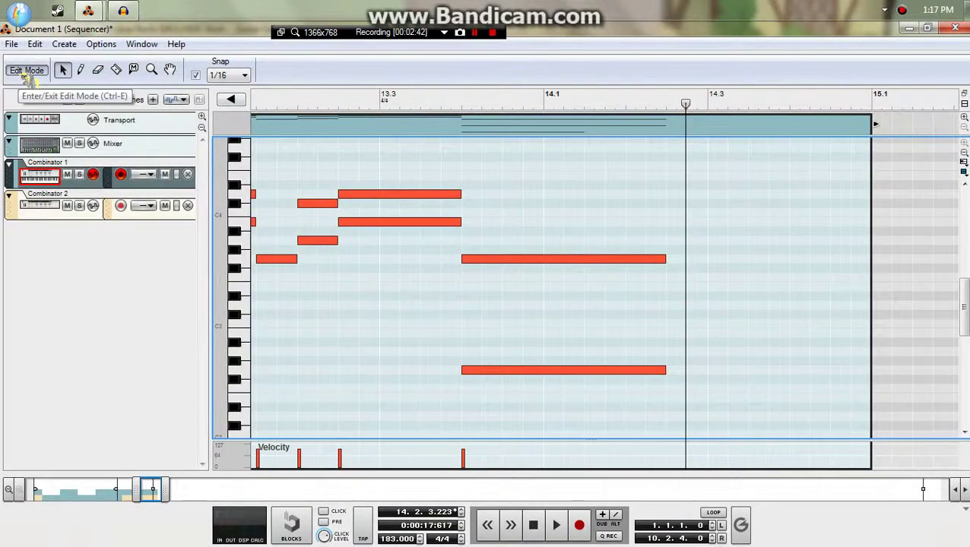
Replay the end of the Combinator 1 clip from around 13.3 and compare it with the reference recording in Audacity.
left_click(380, 98)
key("space")
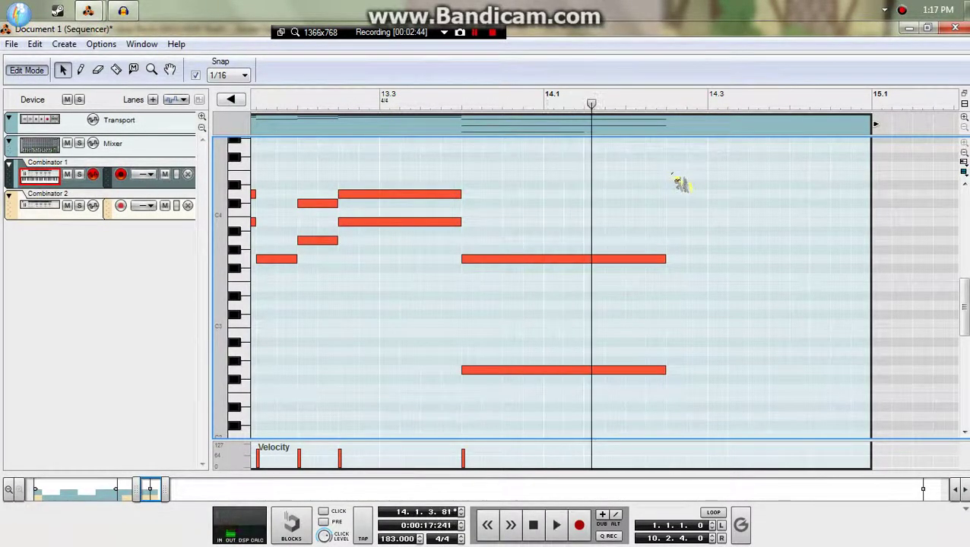
key("space")
key("space")
left_click(319, 117)
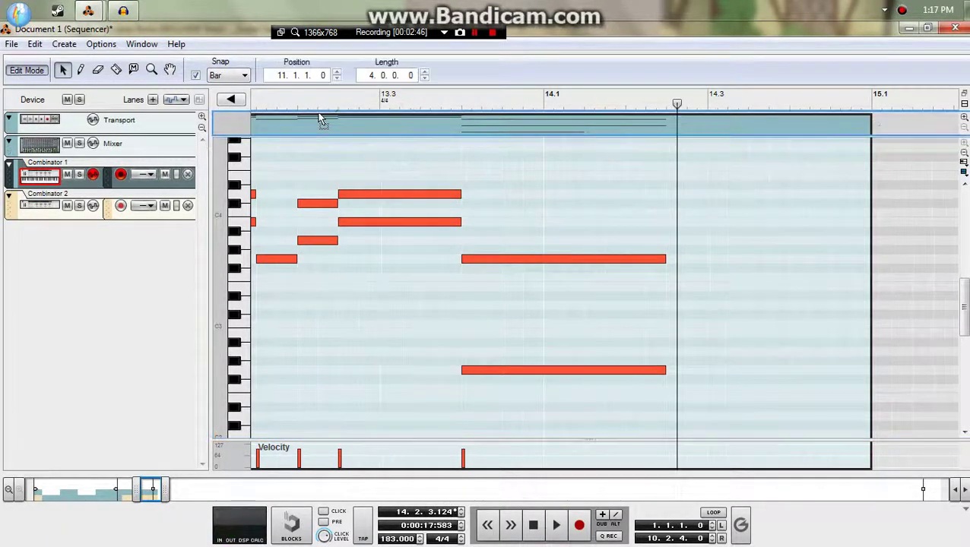
left_click(323, 104)
key("space")
left_click(693, 199)
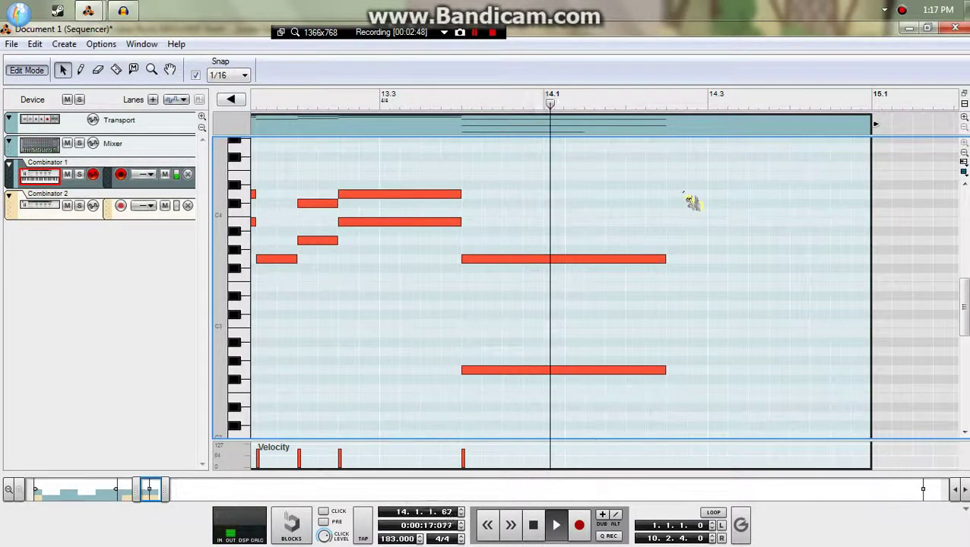
key("alt+Tab")
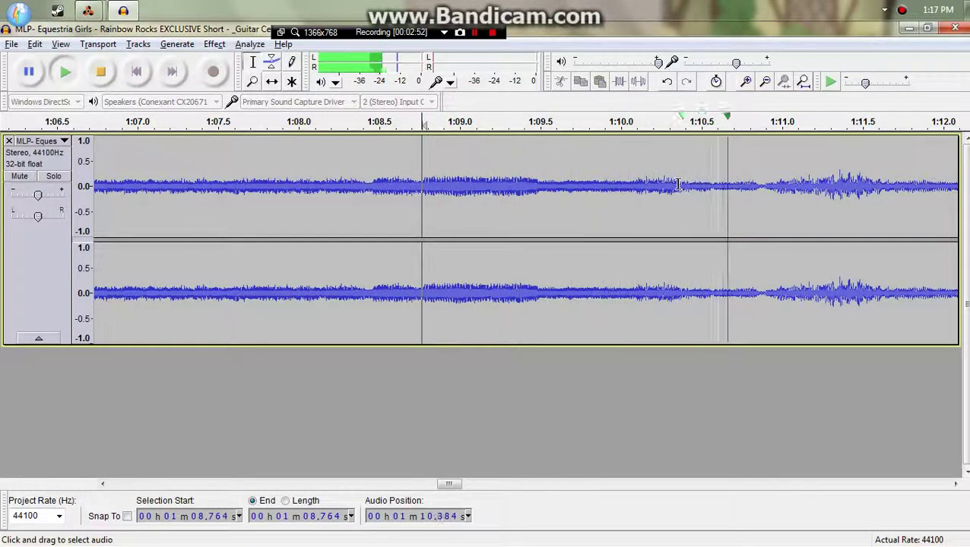
key("alt+Tab")
Reopen the Combinator 1 clip for note editing and lengthen the G 1 note at 13.4.1 to match the G 2 note above.
left_click(22, 71)
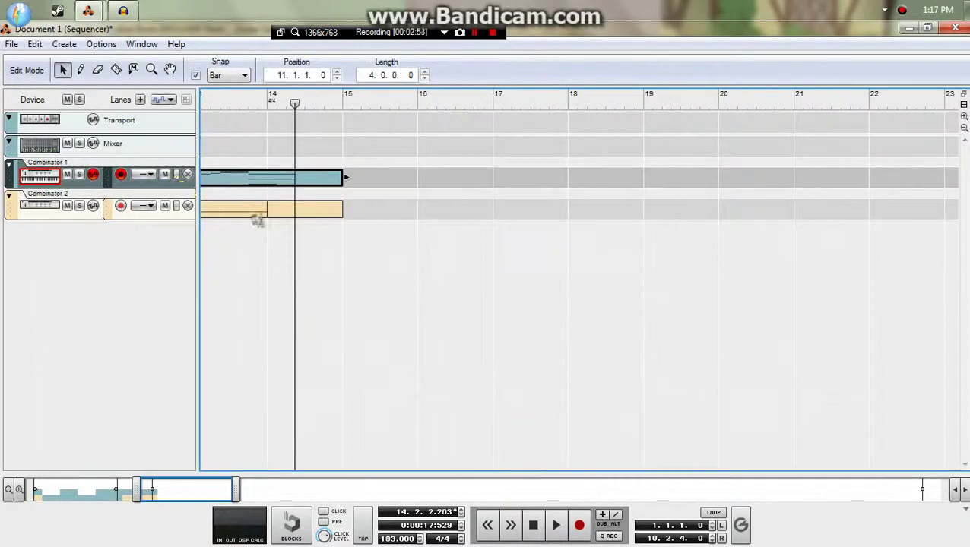
left_click(307, 212)
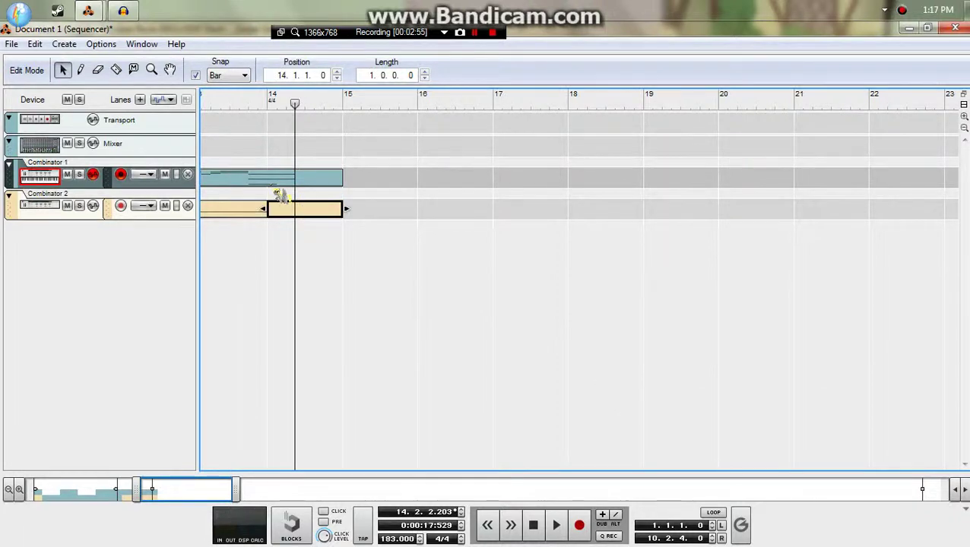
double_click(272, 185)
left_click_drag(629, 310, 459, 417)
left_click_drag(456, 300, 675, 348)
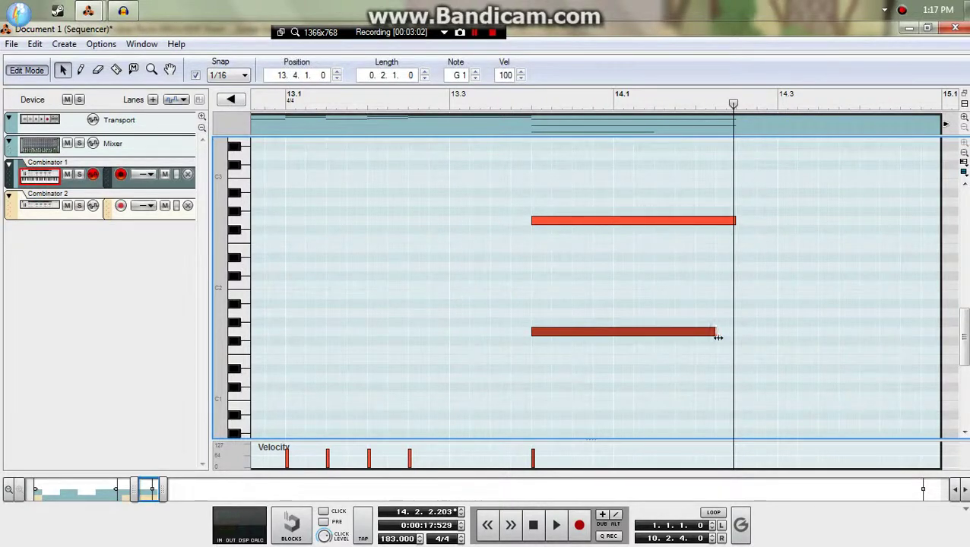
Return to the arrangement view and play both tracks into bar 14.
left_click_drag(304, 103, 22, 110)
key("space")
left_click(29, 73)
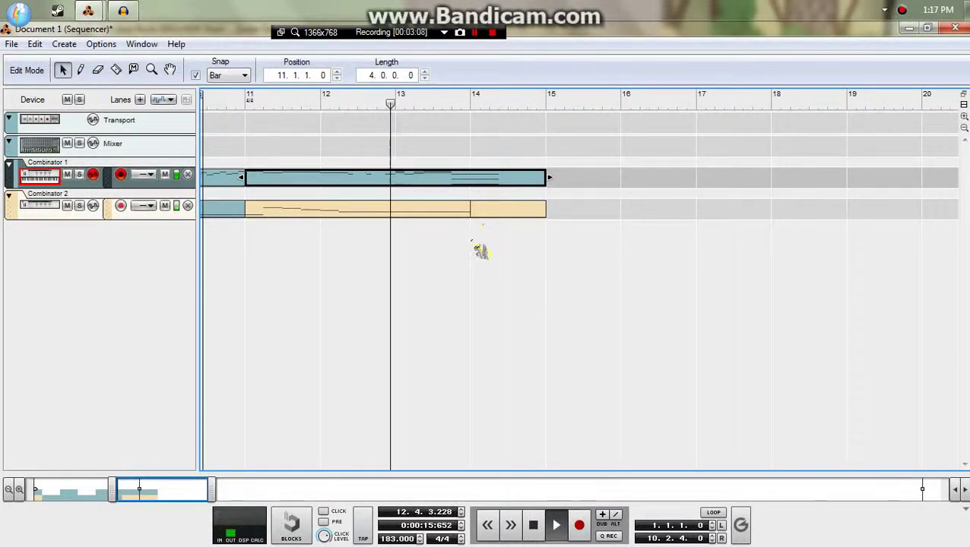
key("space")
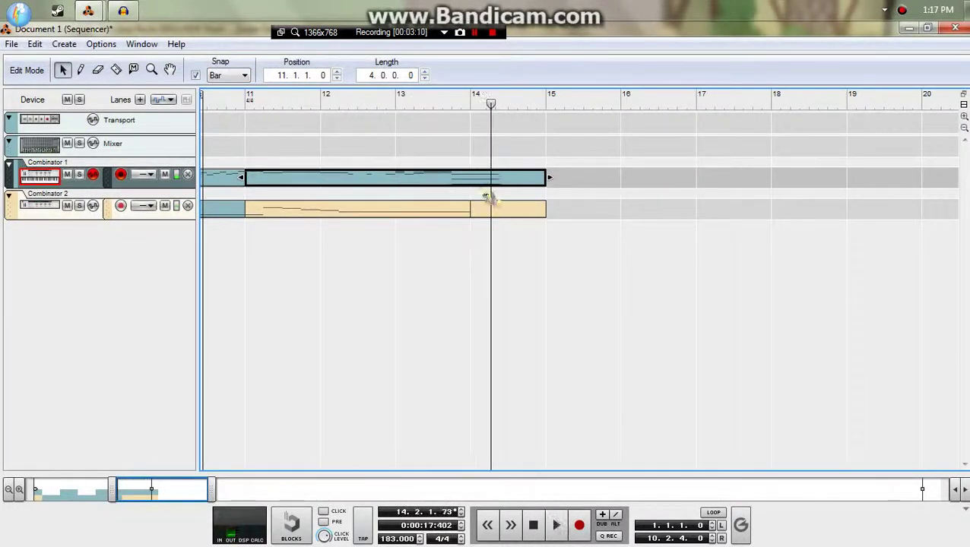
Open the bar 14 clip of Combinator 2 for note editing and listen to the reference in Audacity from 1:08.764.
double_click(502, 216)
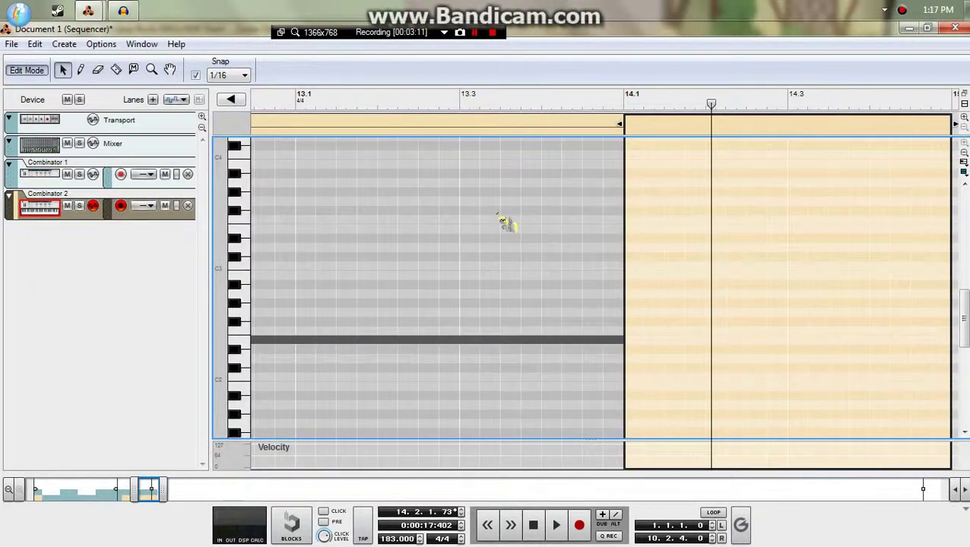
key("alt+Tab")
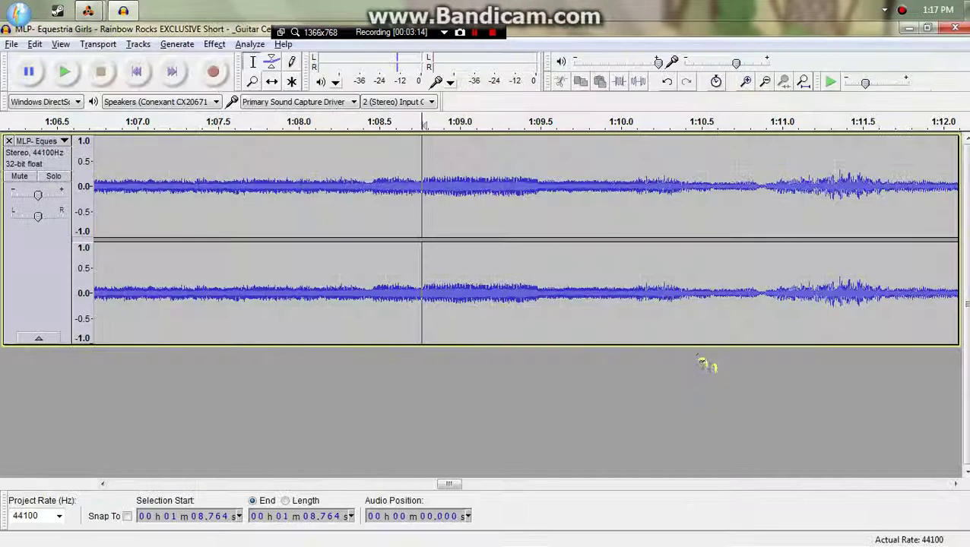
key("space")
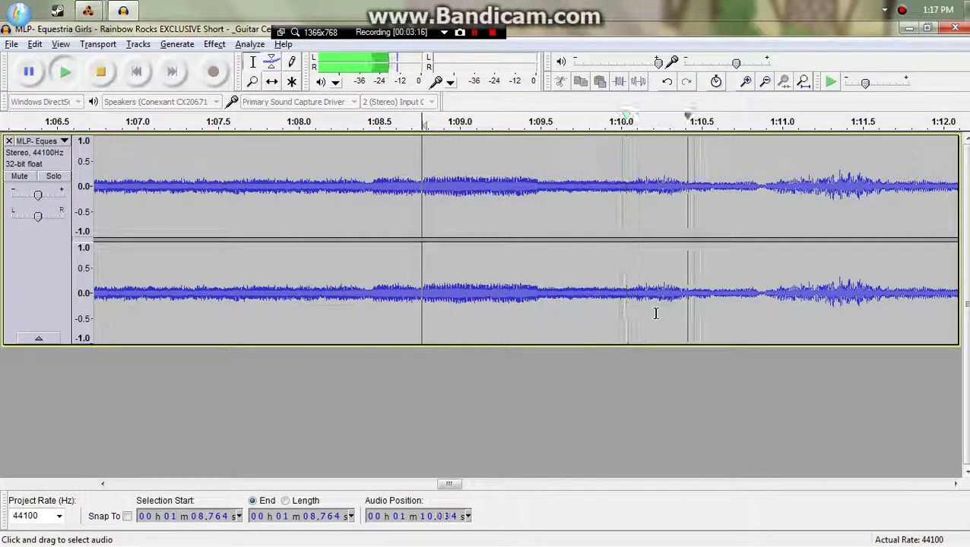
key("space")
key("space")
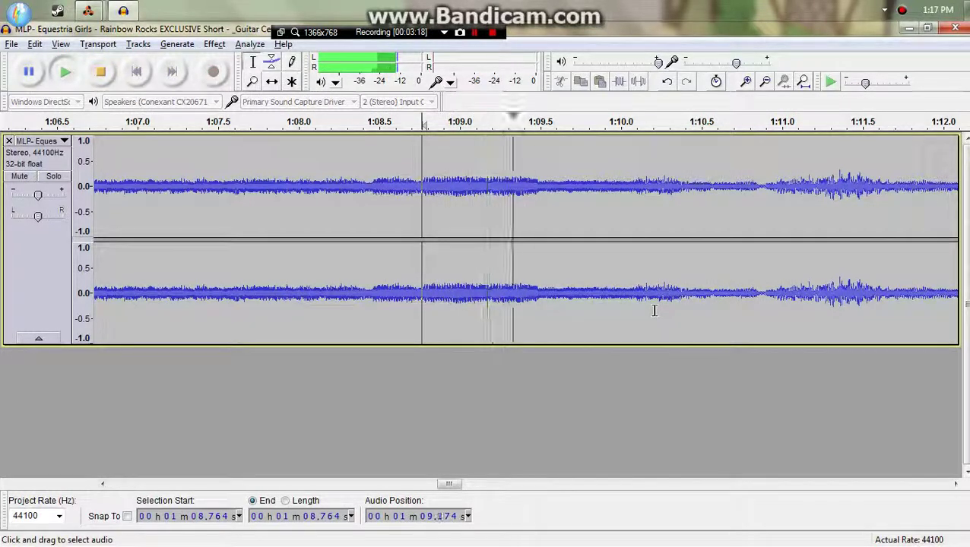
key("space")
key("alt+Tab")
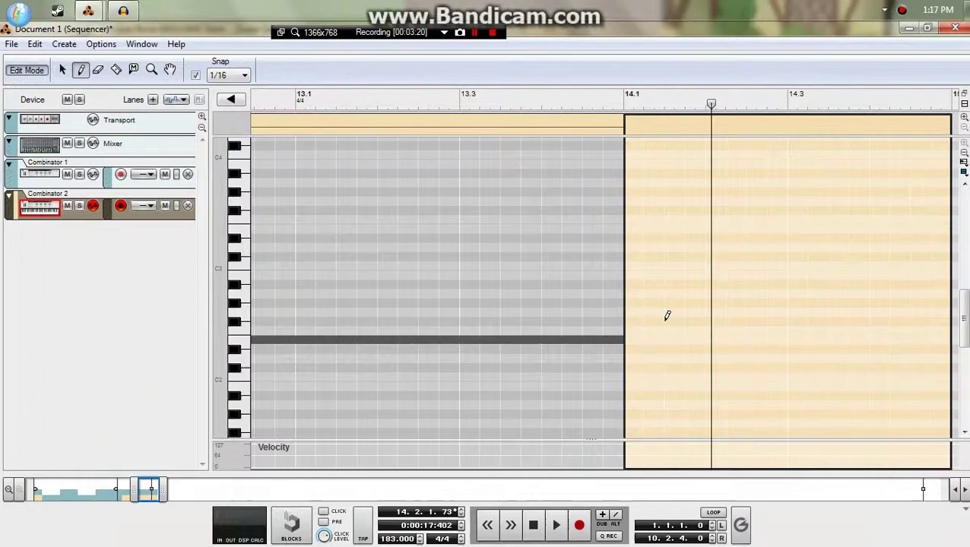
Add three E 2 and E 1 note pairs from 14.2.1, two of 0.0.1.0 and the last at 14.2.3 of 0.0.2.0.
left_click(708, 339)
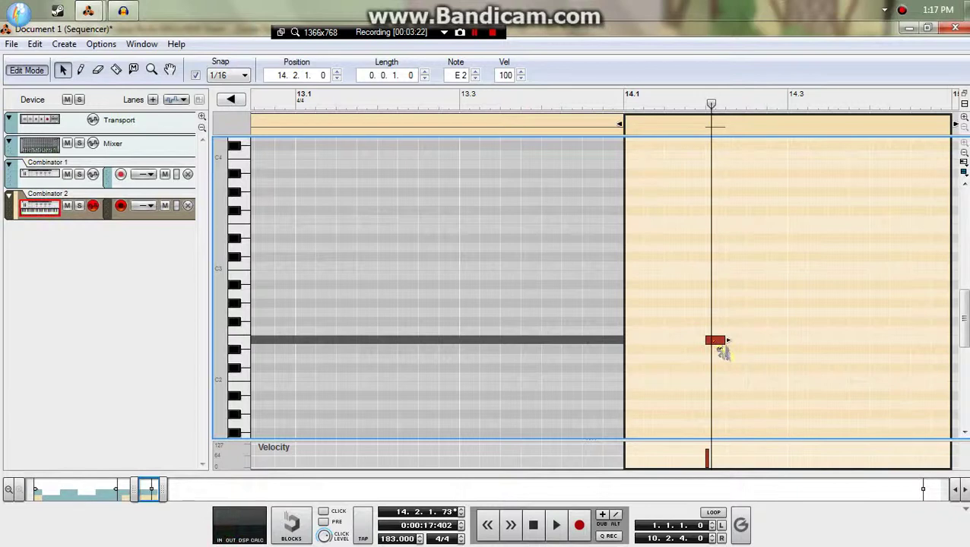
scroll(720, 433, "down", 2)
left_click(715, 373)
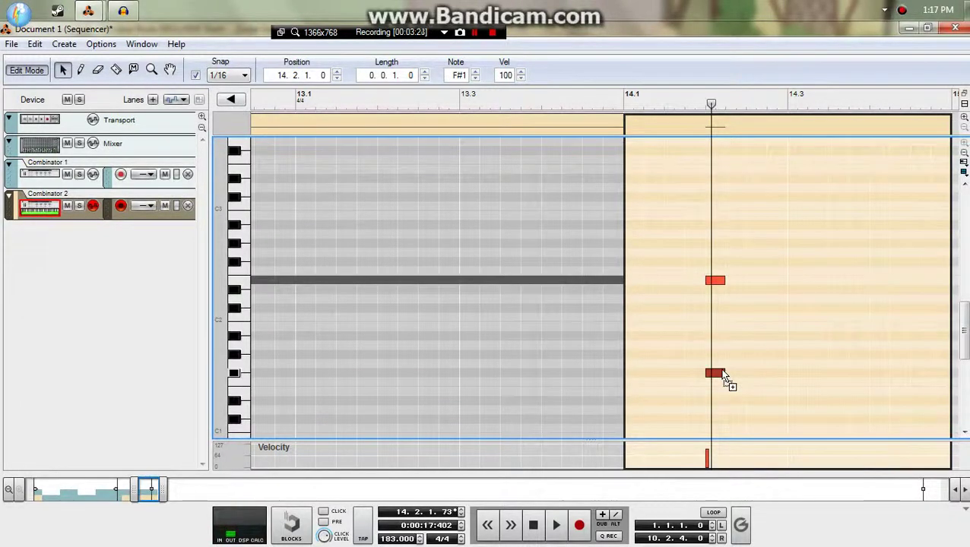
left_click_drag(722, 378, 726, 396)
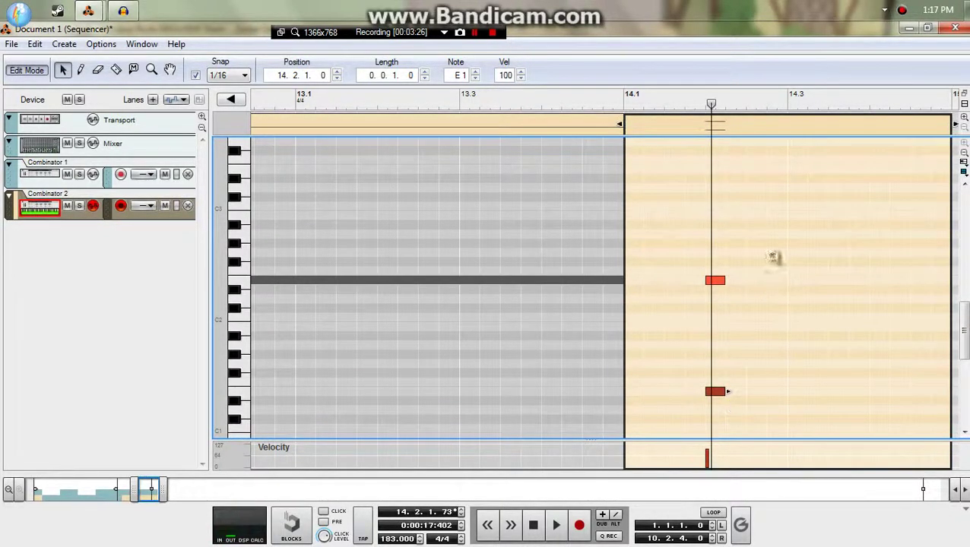
left_click_drag(765, 240, 756, 399)
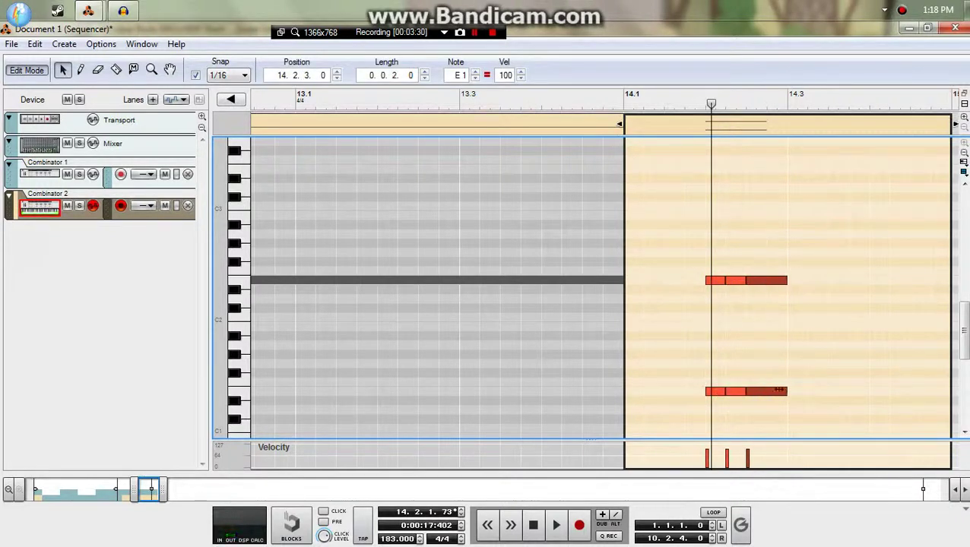
Play the new E notes in bar 14 of Combinator 2, starting from bar 13.
left_click(385, 101)
key("space")
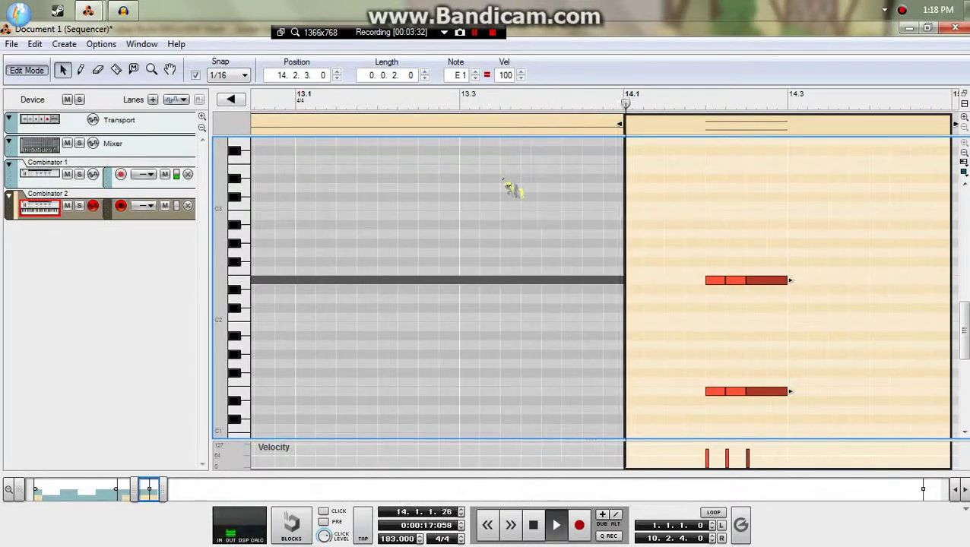
left_click(775, 202)
scroll(313, 172, "left", 2)
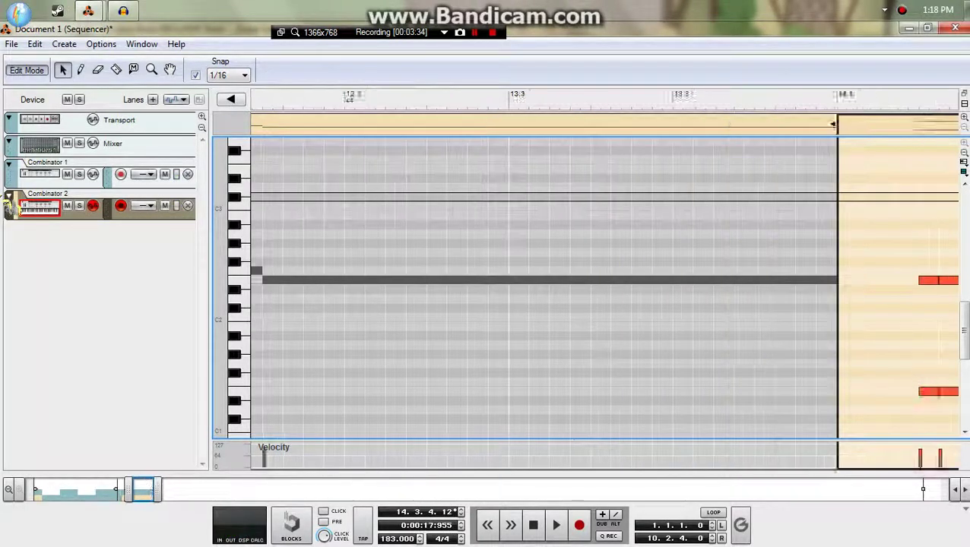
left_click_drag(500, 200, 833, 201)
Compare the E notes with the reference recording in Audacity from 1:08.764 and return to the Reason sequencer.
key("alt+Tab")
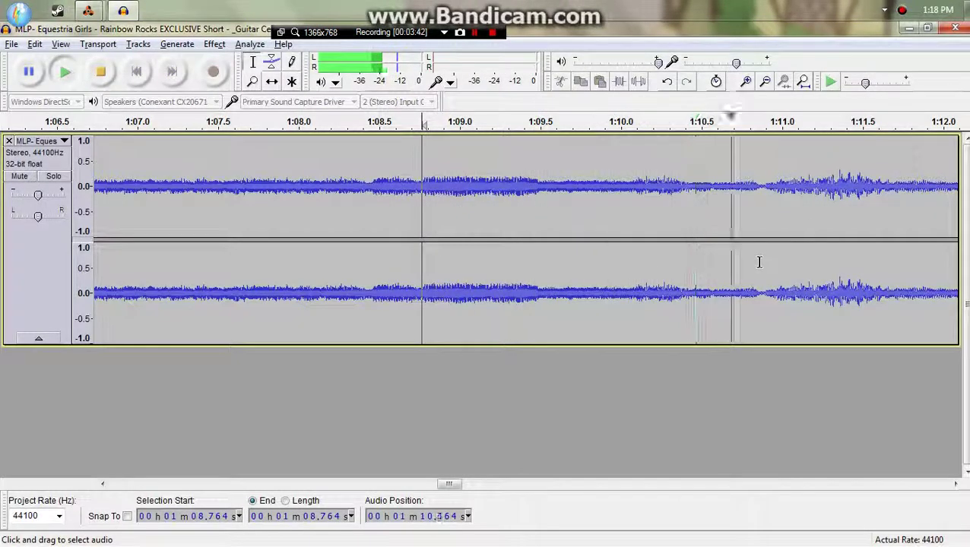
key("space")
key("space")
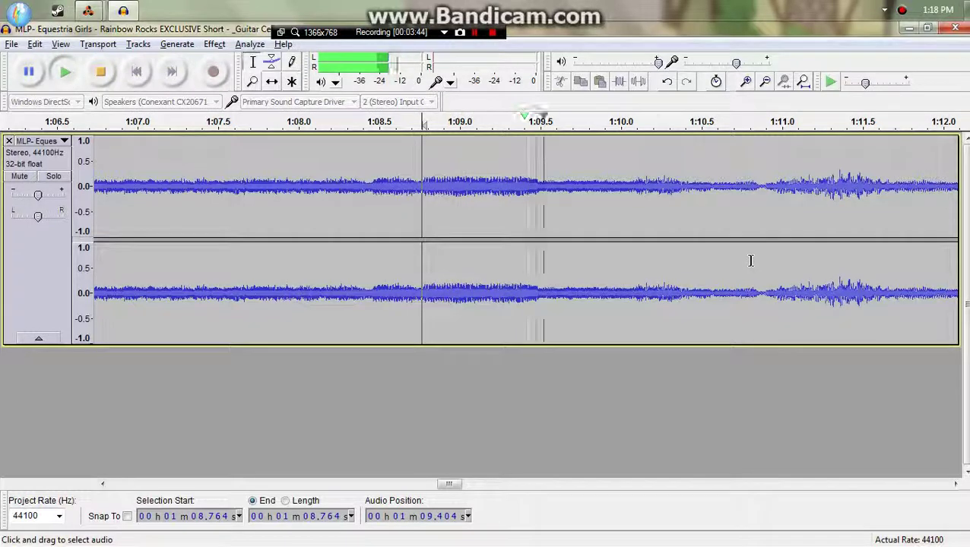
key("space")
key("alt+Tab")
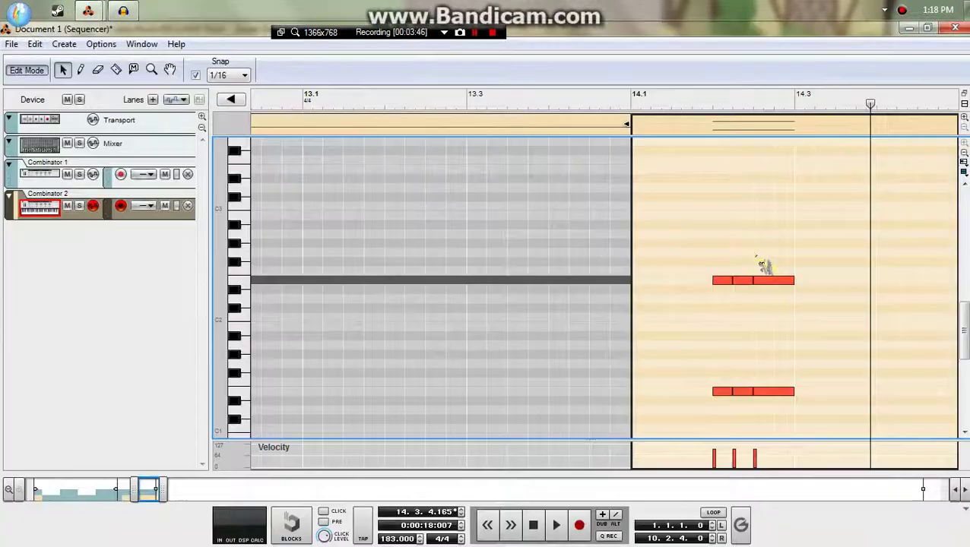
Copy the last E pair to G 2 and G 1 at 14.3.1, with length 0.0.2.0, and play the result.
left_click_drag(770, 394, 771, 394)
left_click_drag(772, 392, 810, 363)
left_click(351, 107)
key("space")
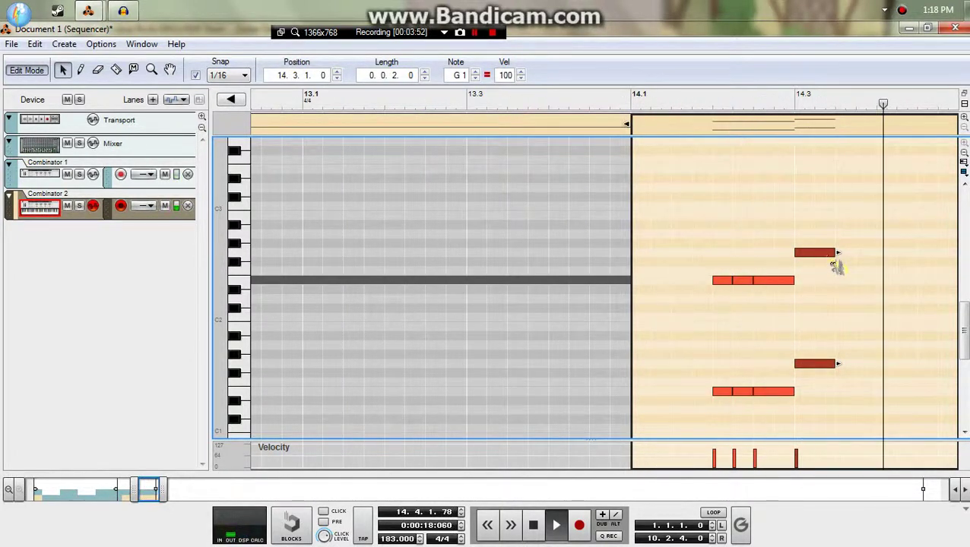
key("space")
left_click_drag(886, 203, 834, 378)
left_click(651, 105)
key("space")
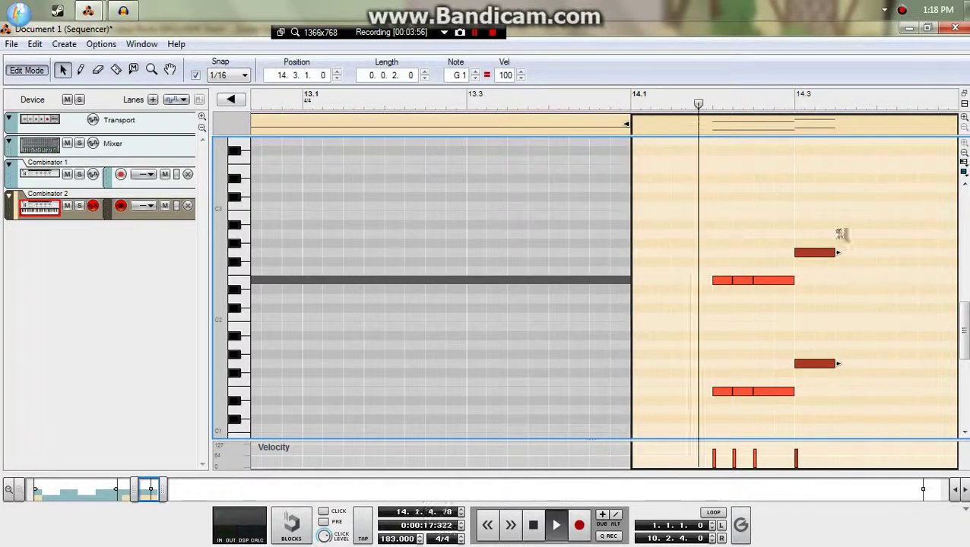
key("space")
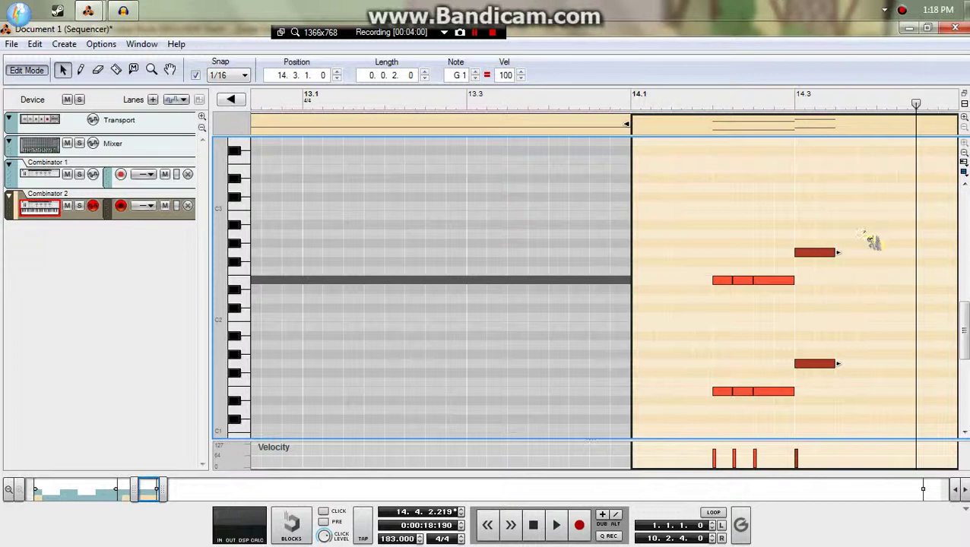
Shift the bar 14 notes to start at 14.2.3, with the G pair at 14.4.1 and the last E pair lengthened to 0.1.0.0.
left_click_drag(868, 232, 772, 396)
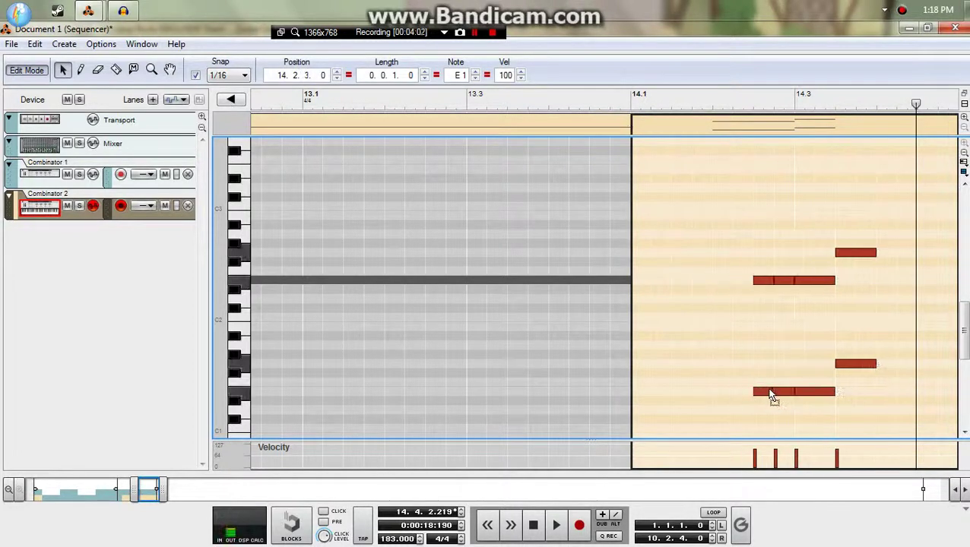
left_click_drag(906, 228, 867, 371)
left_click_drag(873, 366, 895, 371)
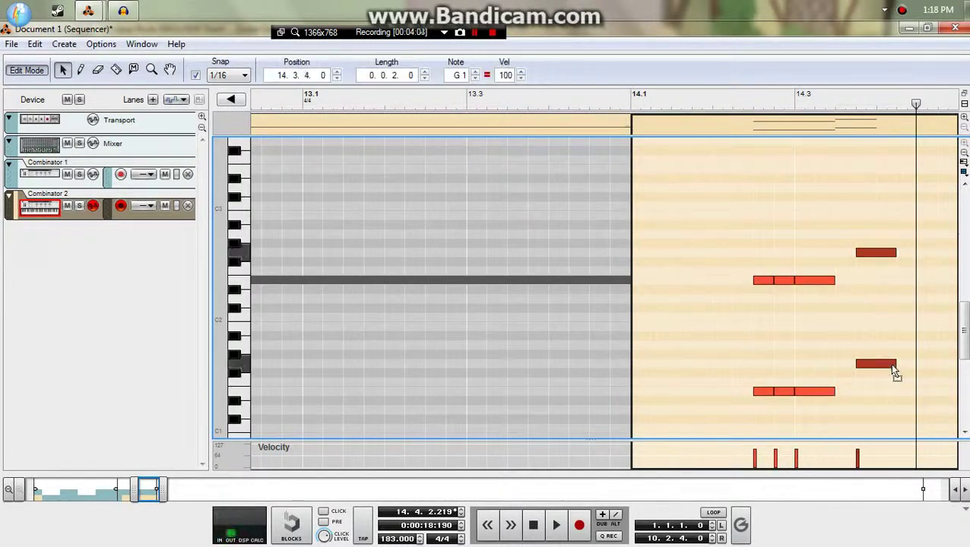
left_click_drag(841, 248, 819, 405)
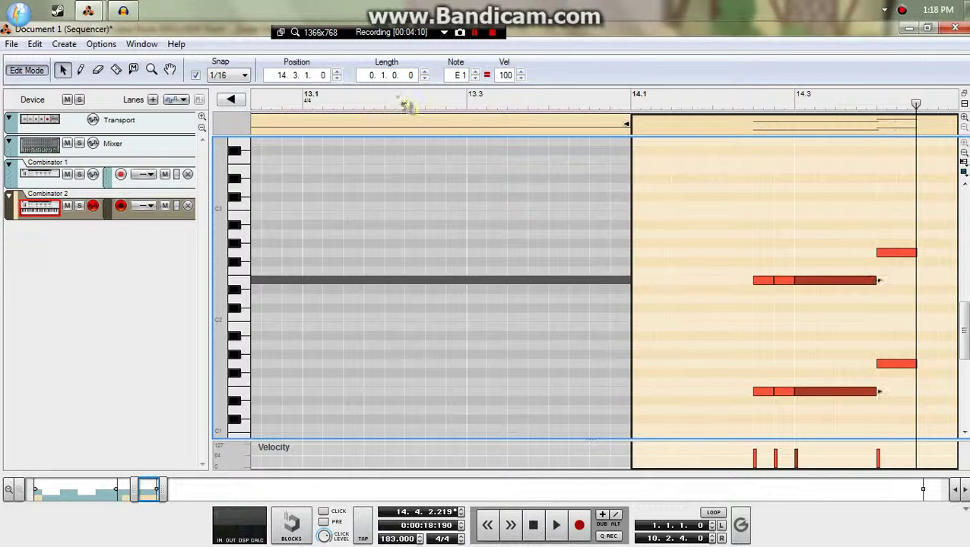
Play the shifted bar 14 notes of Combinator 2 twice, starting from bar 13 and from the start of bar 14.
left_click(399, 106)
key("space")
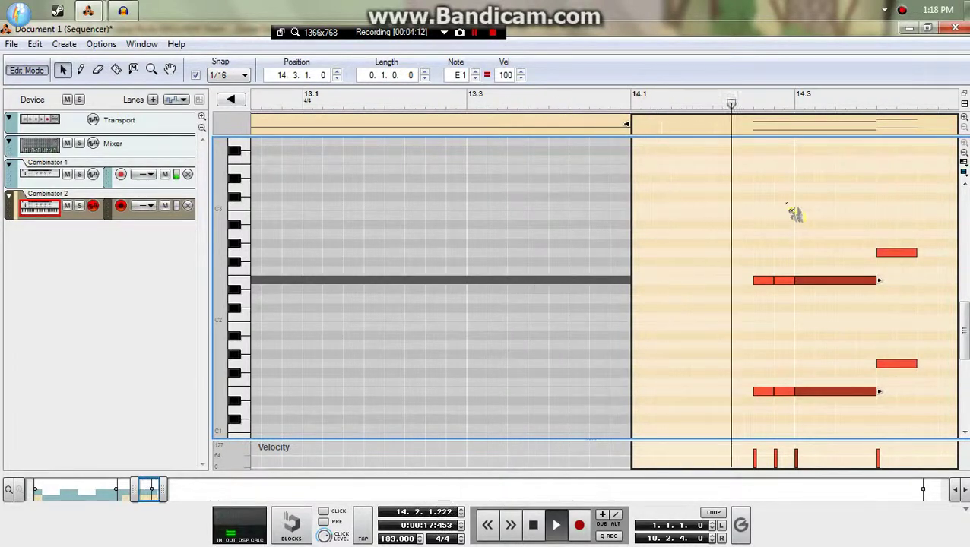
key("space")
scroll(557, 108, "left", 7)
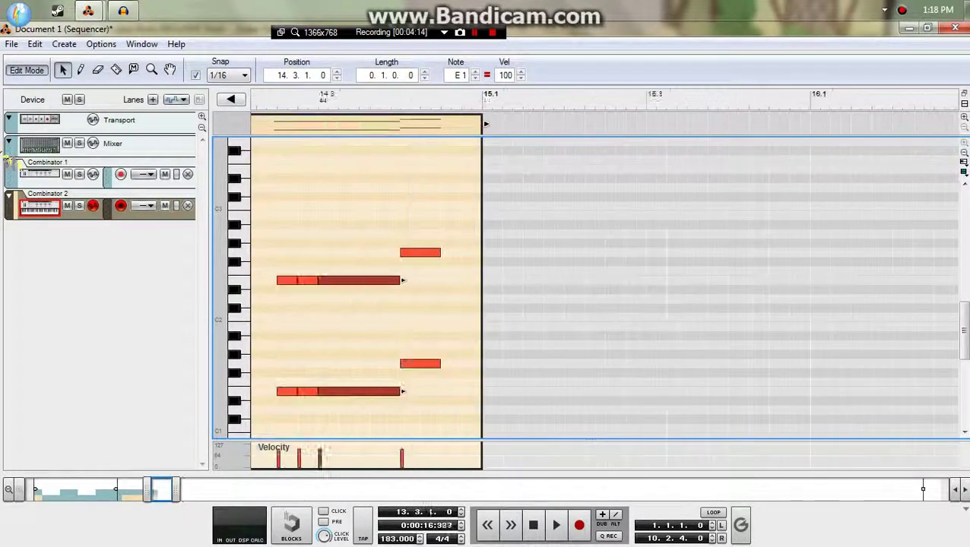
left_click(532, 105)
key("space")
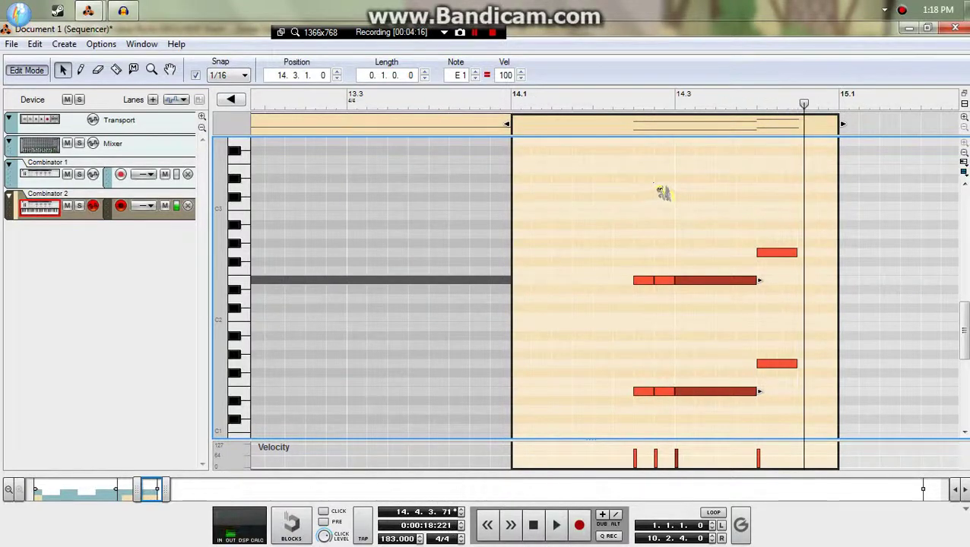
Play the reference recording in Audacity from 1:08.764, then play the bar 14 notes in Reason for comparison.
key("alt+Tab")
key("space")
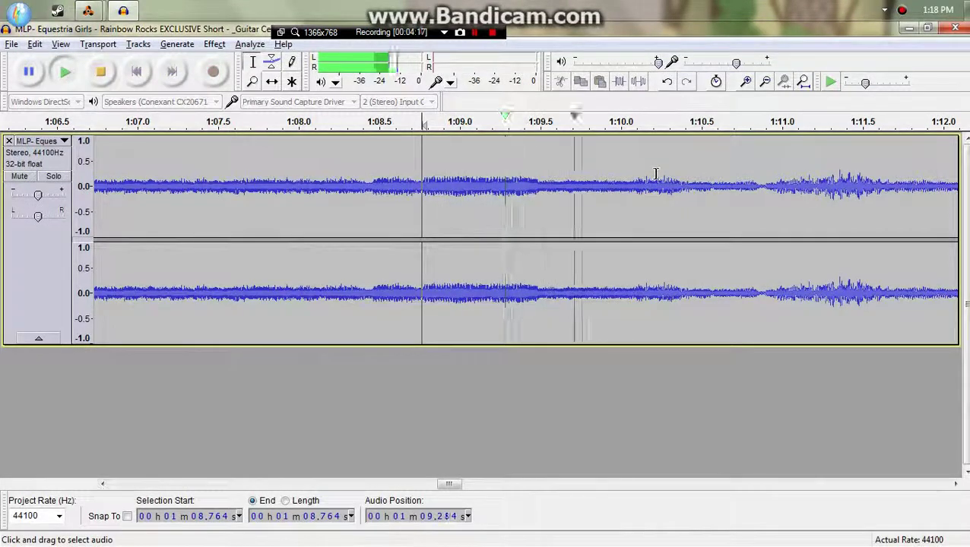
key("space")
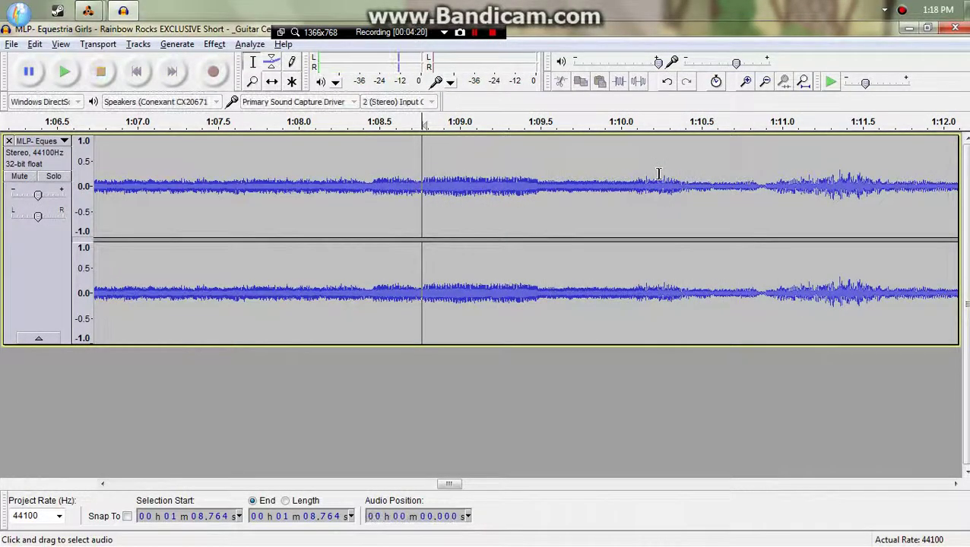
key("space")
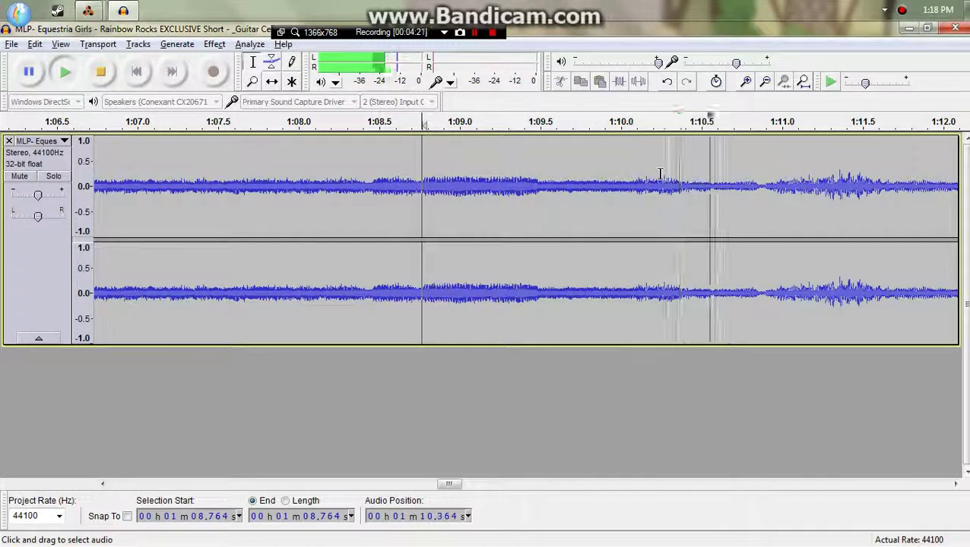
key("alt+Tab")
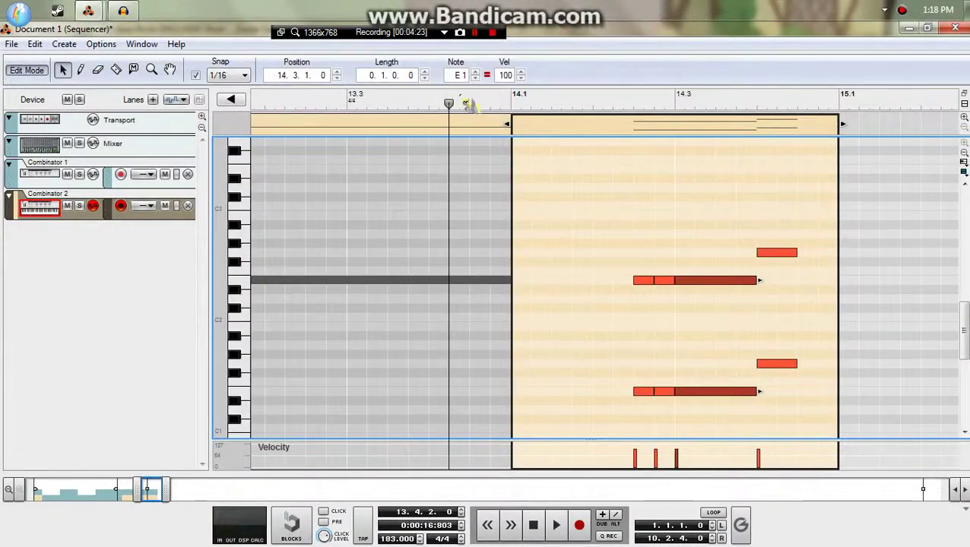
key("space")
key("space")
Extend the Combinator 2 clip by one bar to 16.1, and lengthen the G pair at 14.4.1 to 0.0.3.0.
key("ctrl+1")
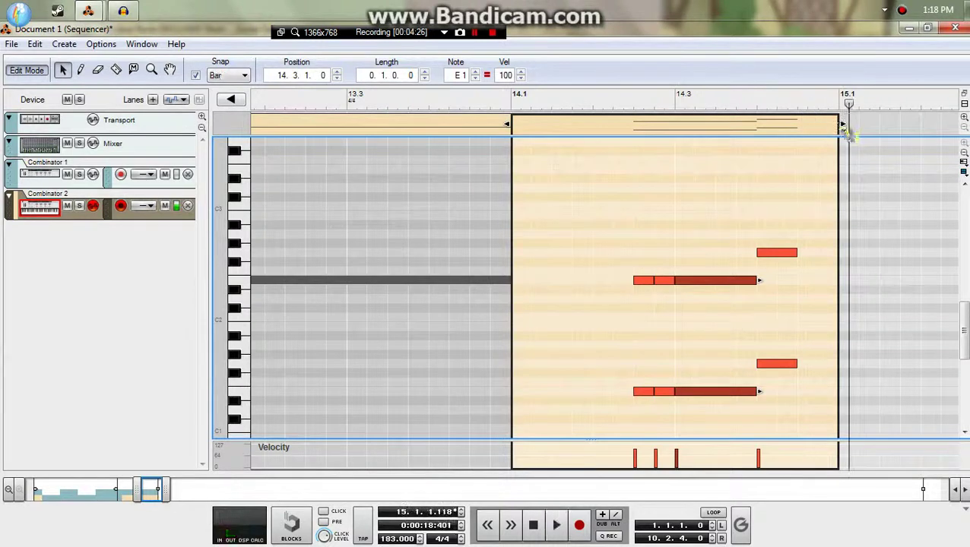
left_click_drag(850, 132, 849, 127)
key("ctrl+5")
left_click_drag(832, 199, 797, 383)
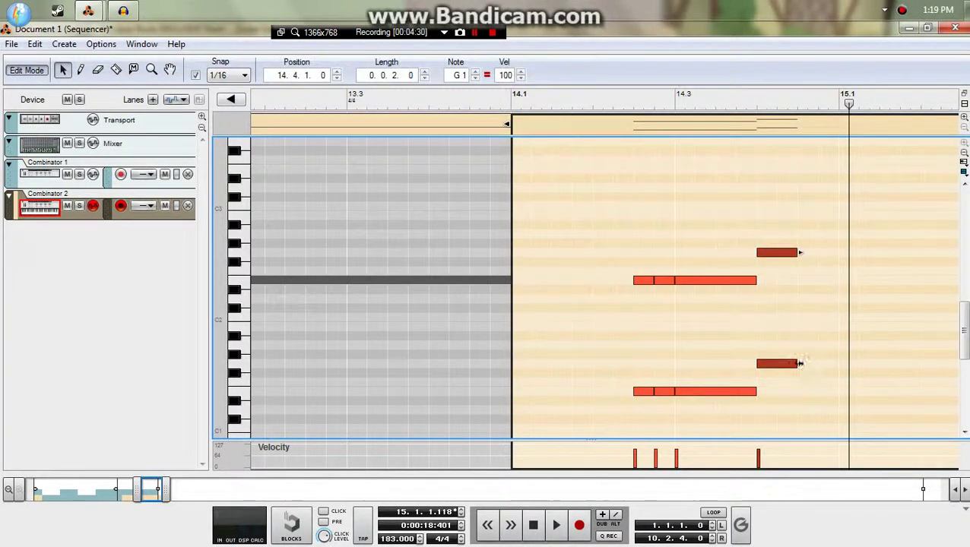
left_click_drag(669, 181, 857, 179)
Listen to the reference recording in Audacity from 1:08.764 and repeatedly from 1:10.073, then return to the Reason sequencer.
key("alt+Tab")
key("space")
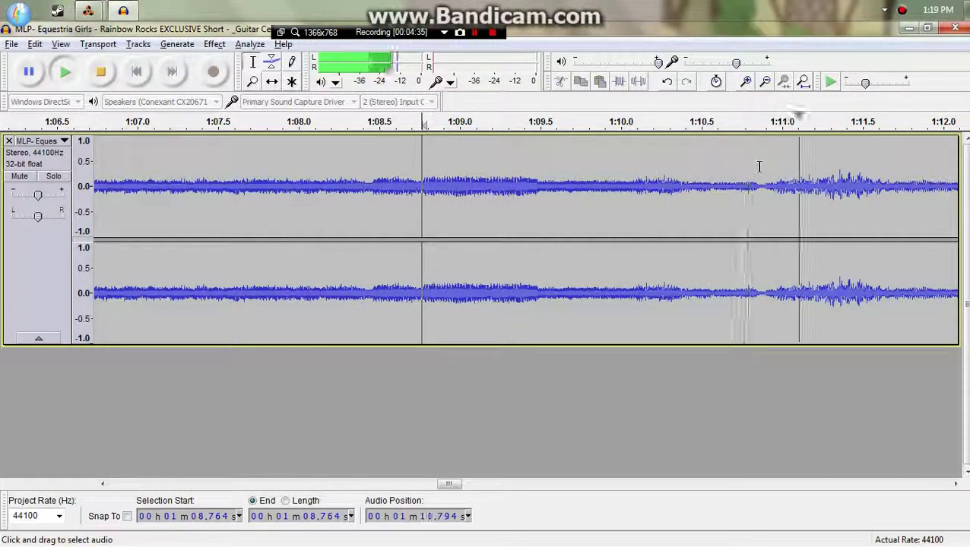
key("space")
left_click(632, 204)
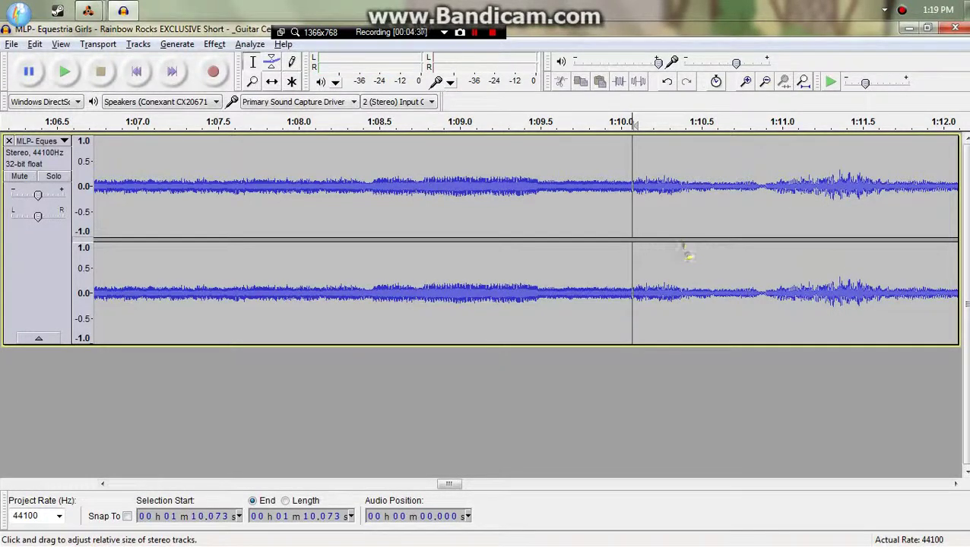
key("space")
key("space")
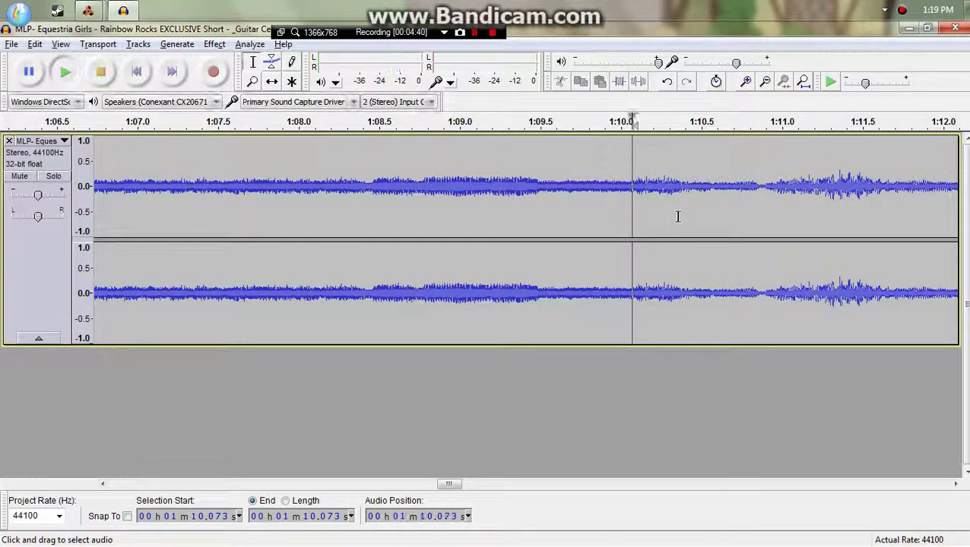
key("space")
key("alt+Tab")
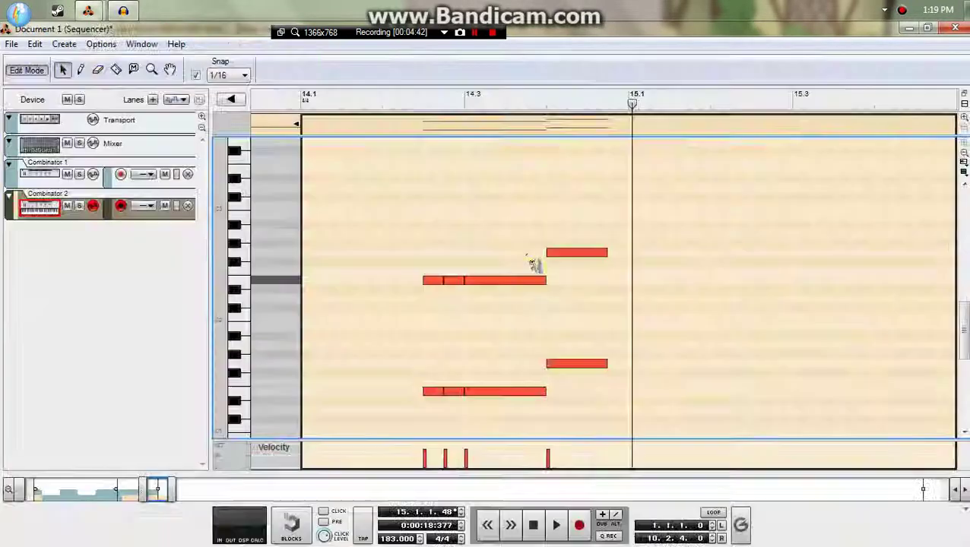
Copy the two short E pairs from 14.2.3 to A# 1 and A# 2 at 15.1.1, and check the reference from 1:10.073.
left_click_drag(451, 400, 450, 403)
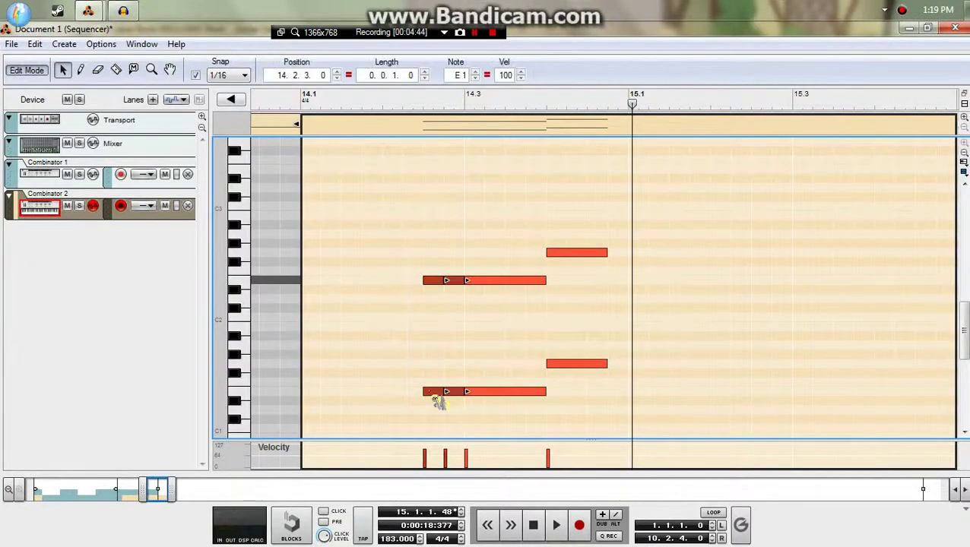
left_click_drag(600, 372, 651, 335)
key("alt+Tab")
key("space")
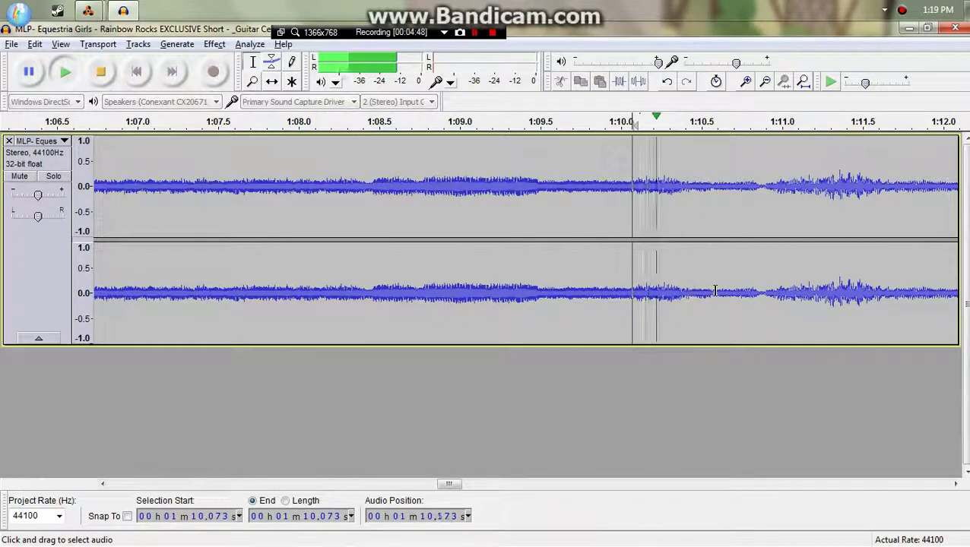
key("space")
key("alt+Tab")
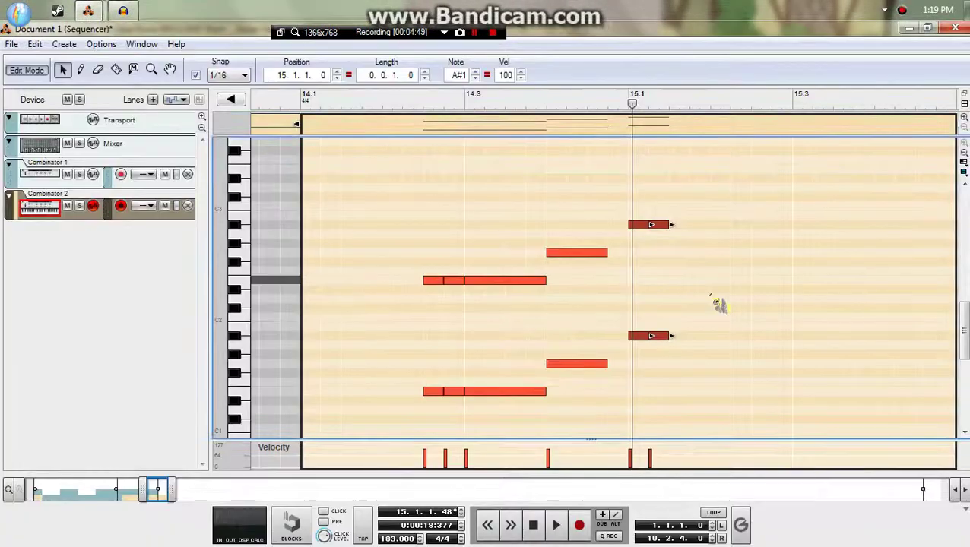
Listen to the next notes of the reference recording in Audacity from 1:10.073 and 1:10.869, then return to Reason.
key("alt+Tab")
key("space")
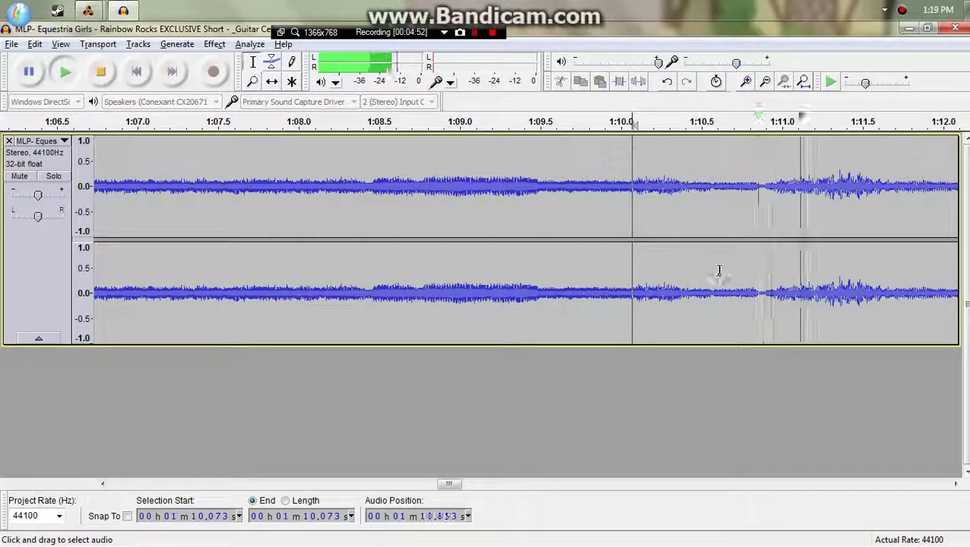
key("space")
key("space")
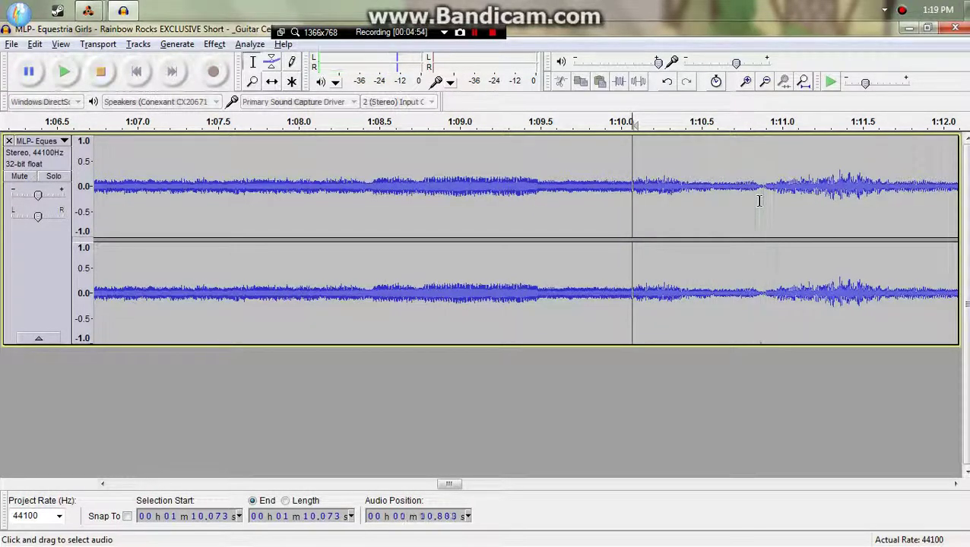
left_click(762, 202)
key("space")
key("space")
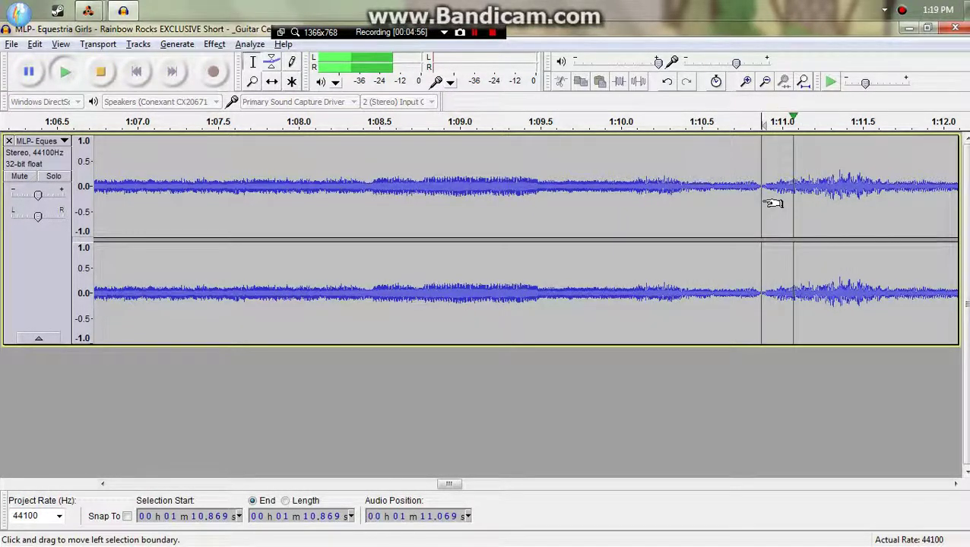
key("space")
key("alt+Tab")
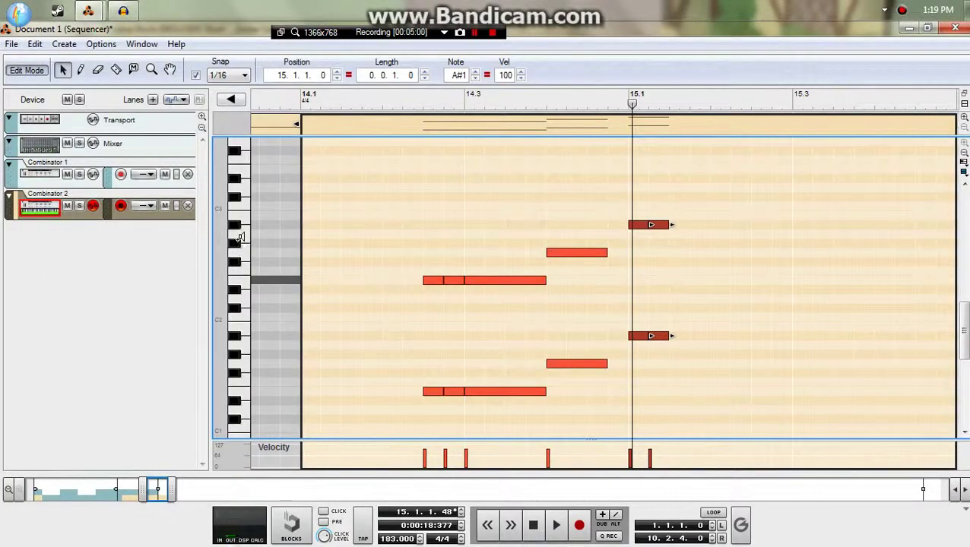
Play the new bar 15 notes, move them down to A 1 and A 2, and replay the passage from 14.1.1.
key("space")
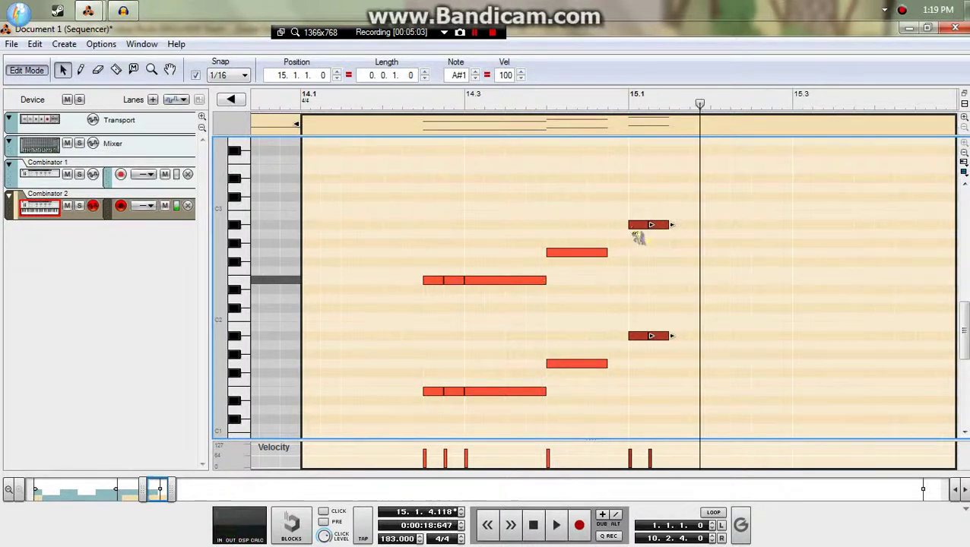
left_click(674, 295)
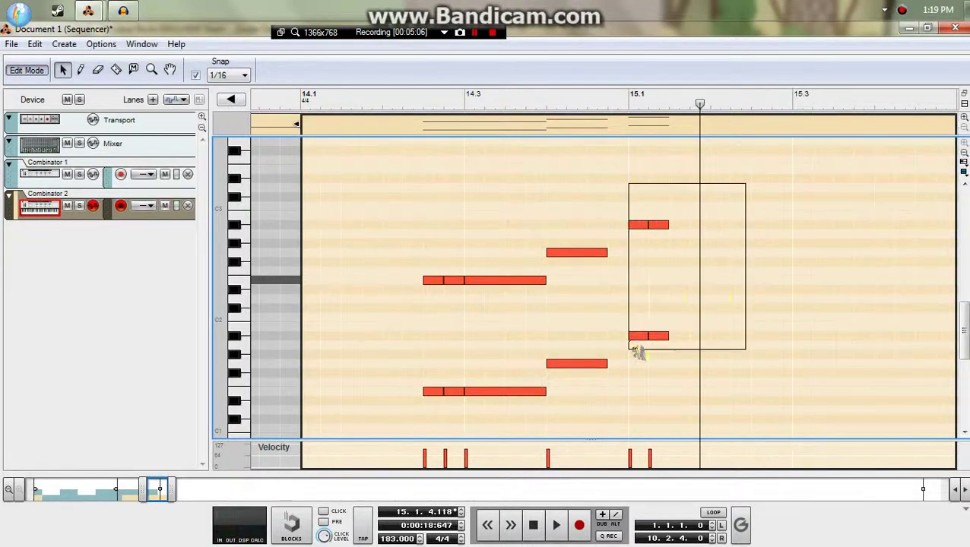
left_click_drag(632, 349, 642, 348)
key("space")
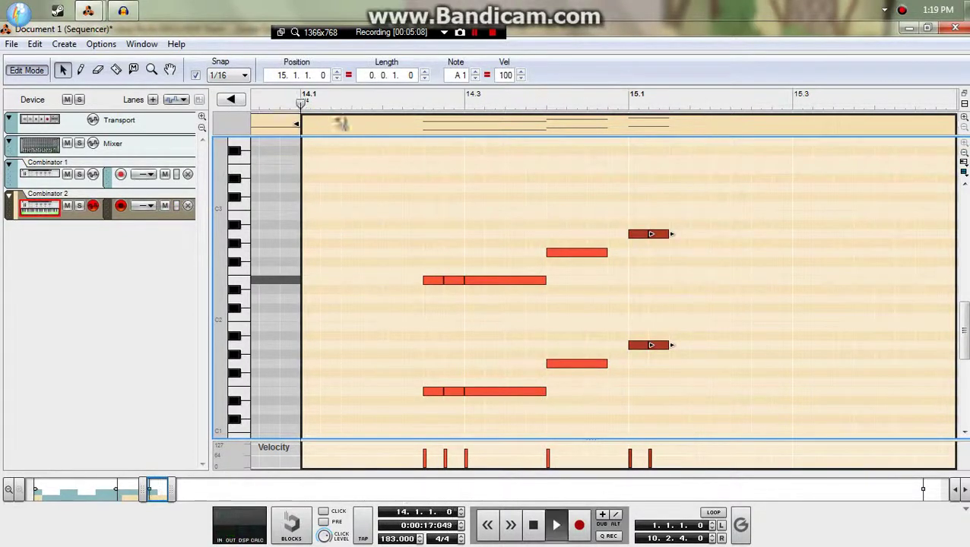
Listen to the reference recording in Audacity from 1:10.869 and return to the Reason sequencer.
key("alt+Tab")
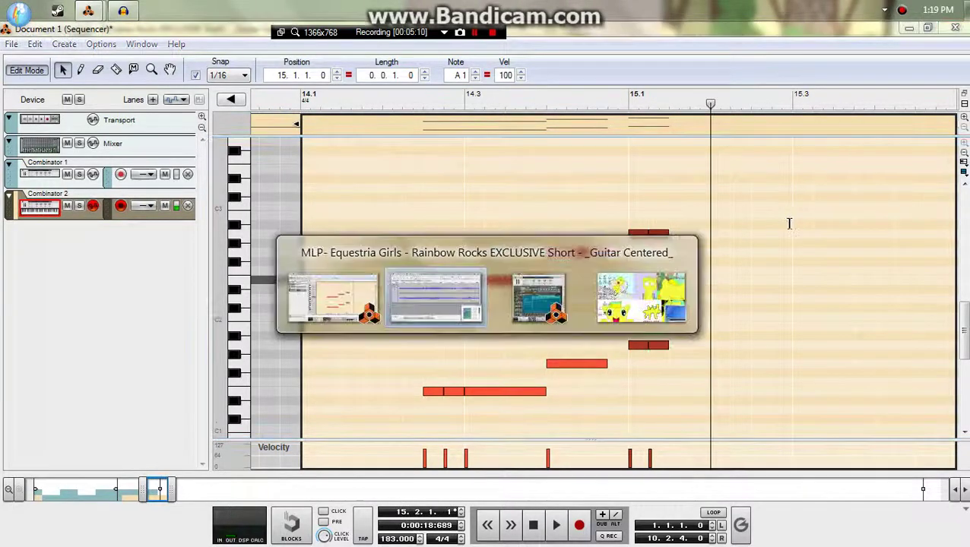
key("space")
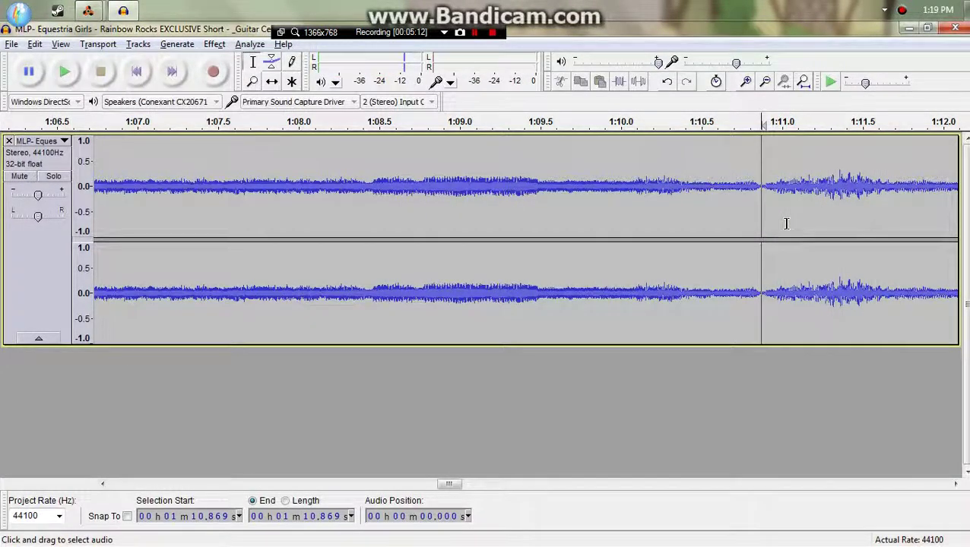
key("space")
key("alt+Tab")
Copy the two A pairs to A# 1 and A# 2 at 15.1.3, and play the result.
left_click(696, 266)
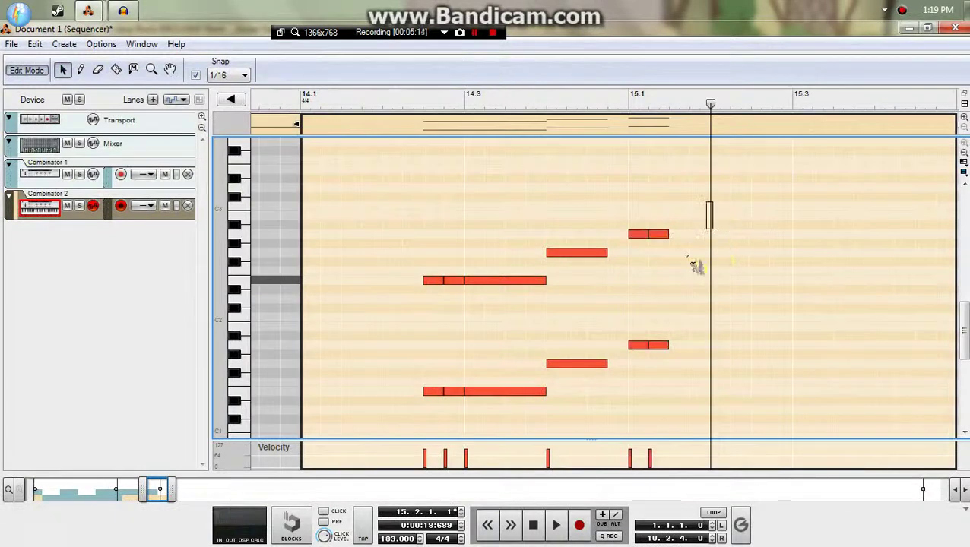
left_click_drag(647, 353, 684, 339)
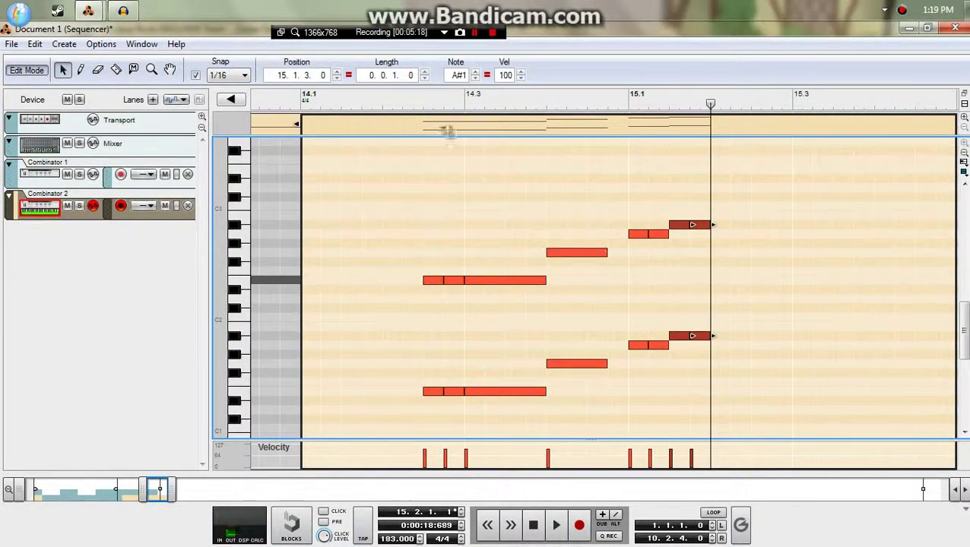
left_click(471, 103)
key("space")
key("space")
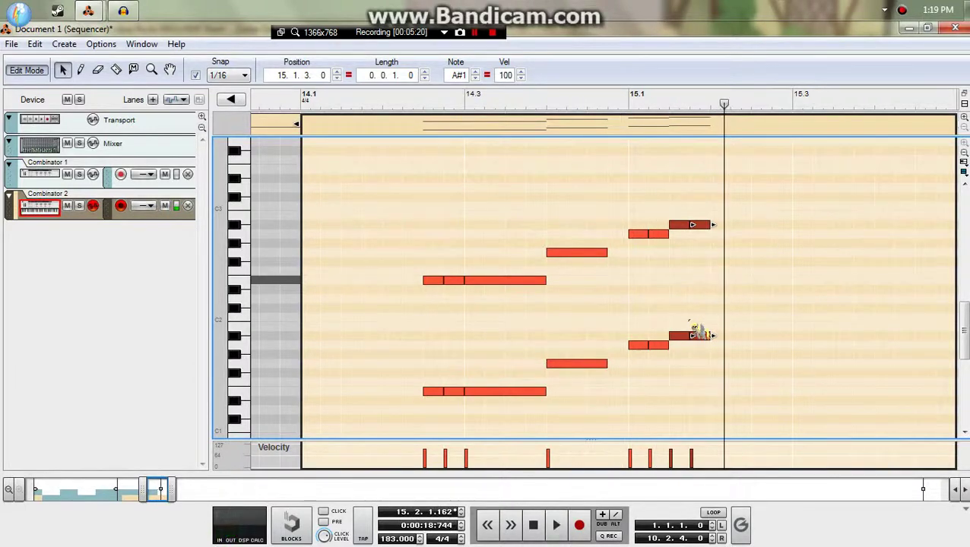
key("alt+space")
left_click(699, 304)
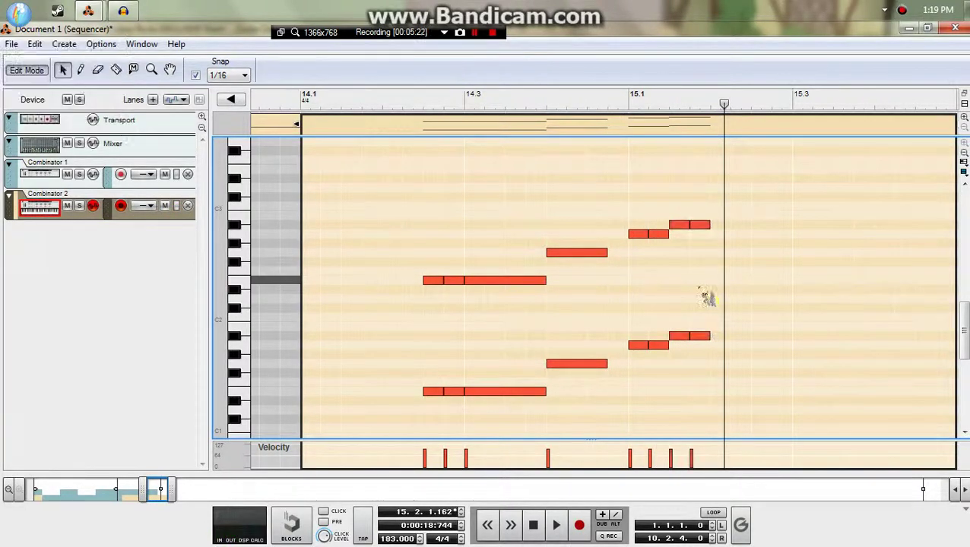
Check the notes following the A# pairs in the Audacity reference from 1:10.869, then return to Reason.
key("alt+Tab")
key("space")
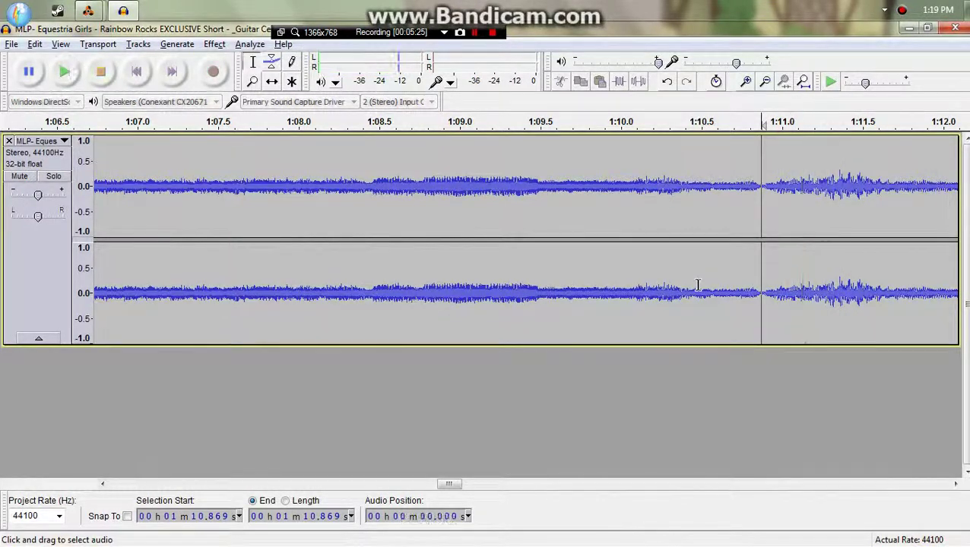
key("space")
key("alt+Tab")
Copy the two A# pairs to D 2 and D 3 at 15.2.1, and play the passage.
left_click(653, 348)
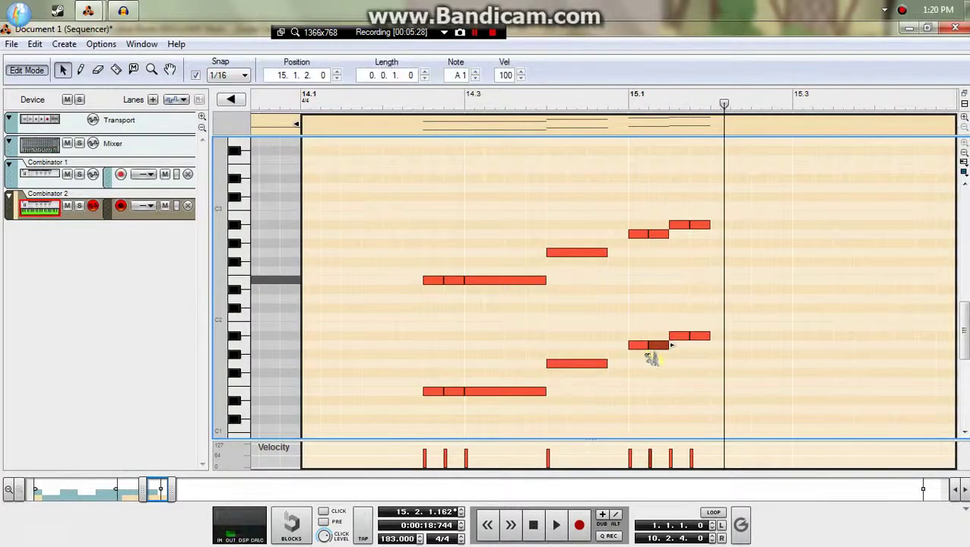
left_click_drag(759, 202, 675, 340)
left_click_drag(688, 336, 728, 304)
key("space")
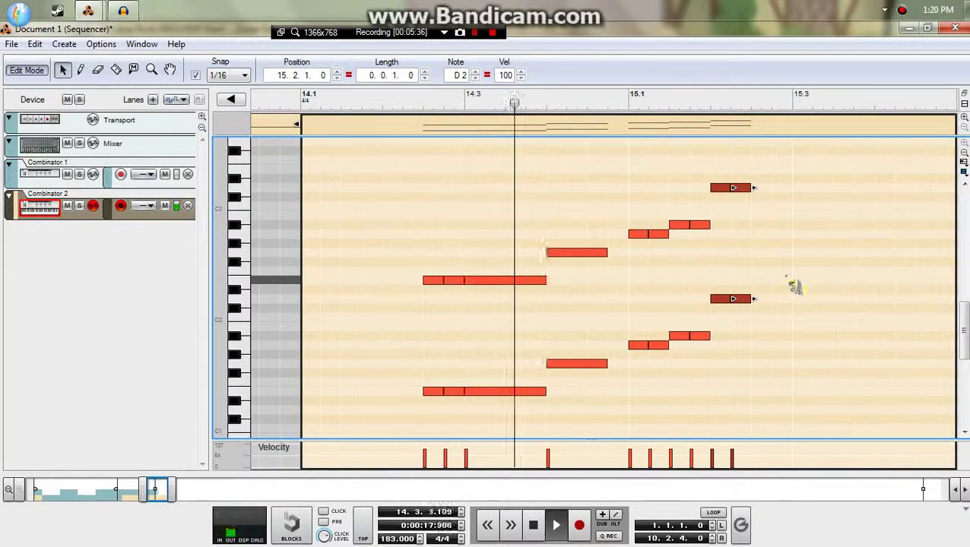
Compare the bar 15 notes with the Audacity reference, replaying it from 1:10.869, and return to Reason.
key("alt+Tab")
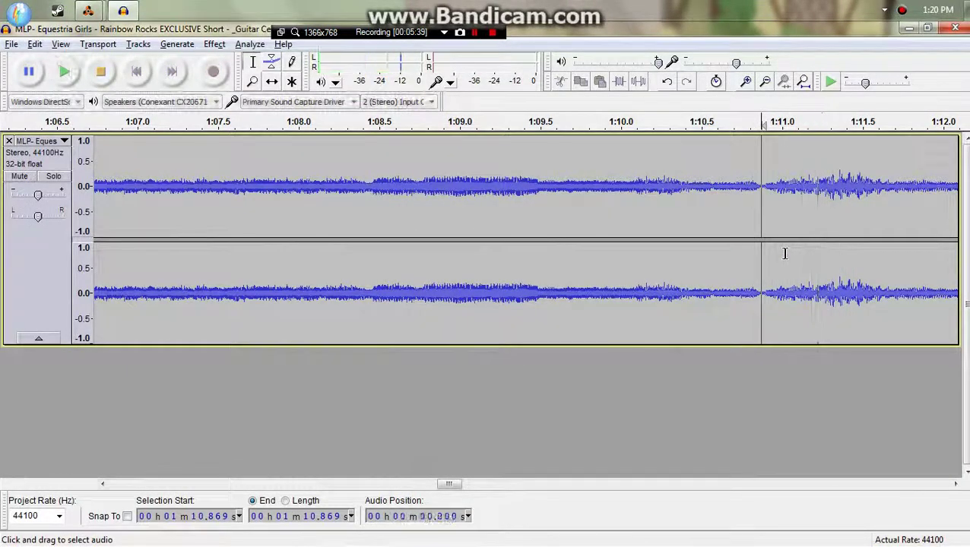
key("alt+Tab")
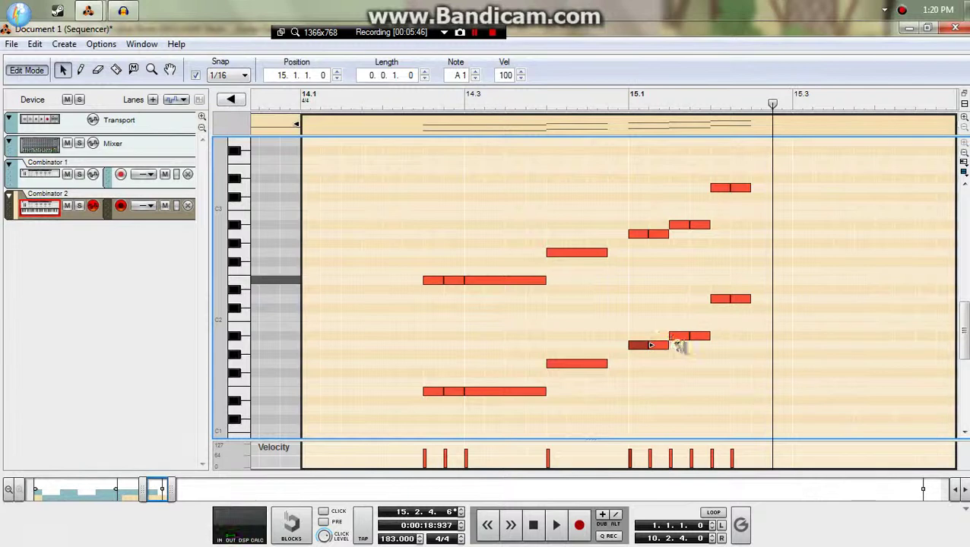
key("alt+Tab")
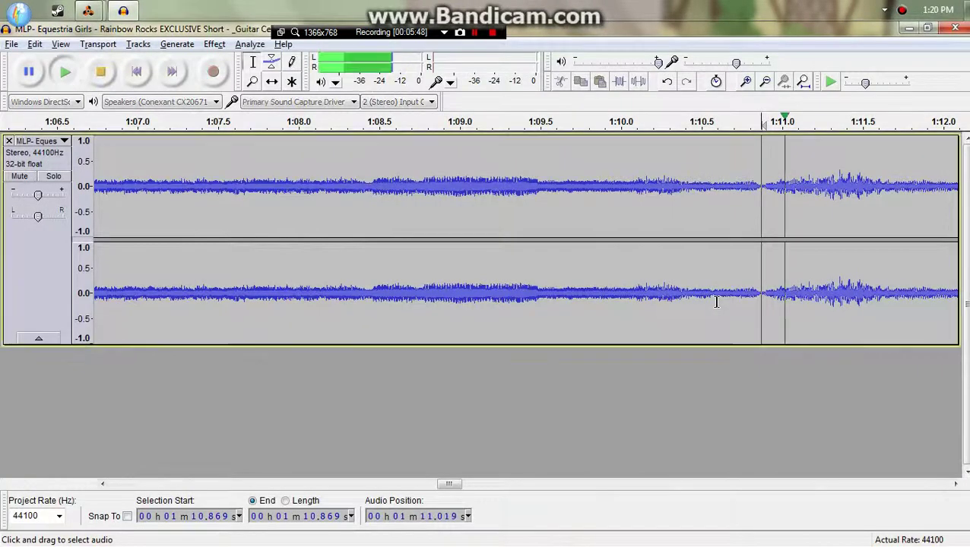
key("space")
key("space")
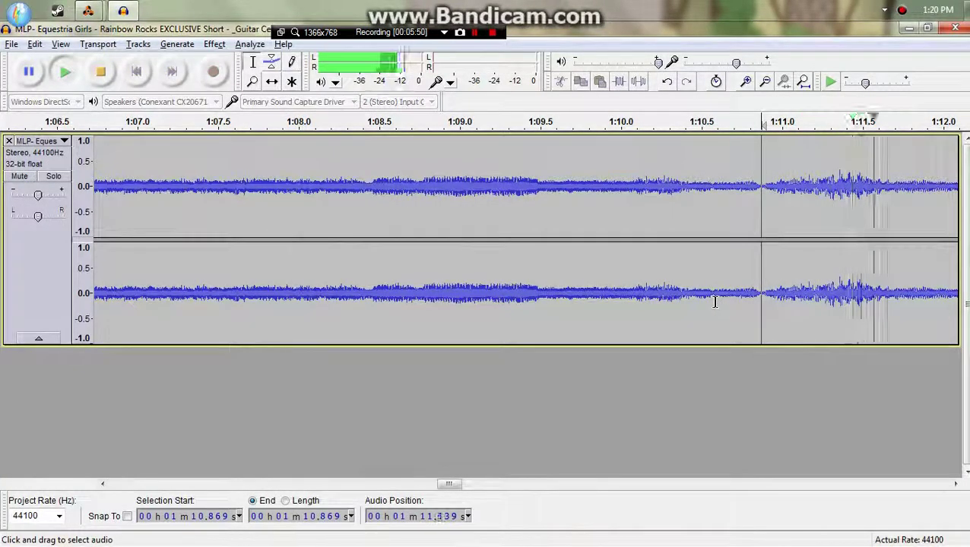
key("space")
key("alt+Tab")
Play the passage again, then copy one D pair to D# 2 and D# 3 at 15.2.3.
left_click_drag(479, 101, 345, 134)
key("space")
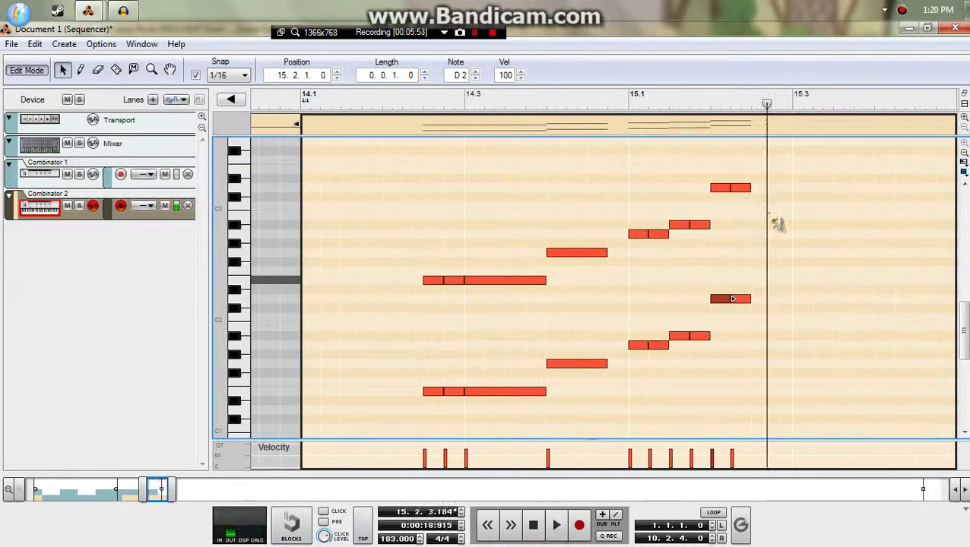
left_click_drag(769, 163, 729, 314)
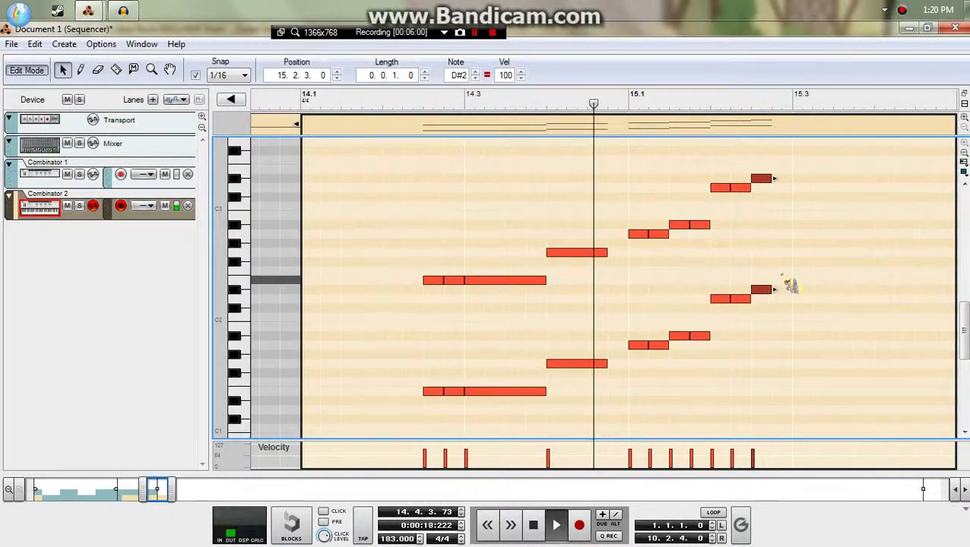
Lengthen the D# 2 and D# 3 notes at 15.2.3 to 0.2.2.0, then play the passage and return to the arrangement view.
key("space")
left_click_drag(777, 289, 916, 287)
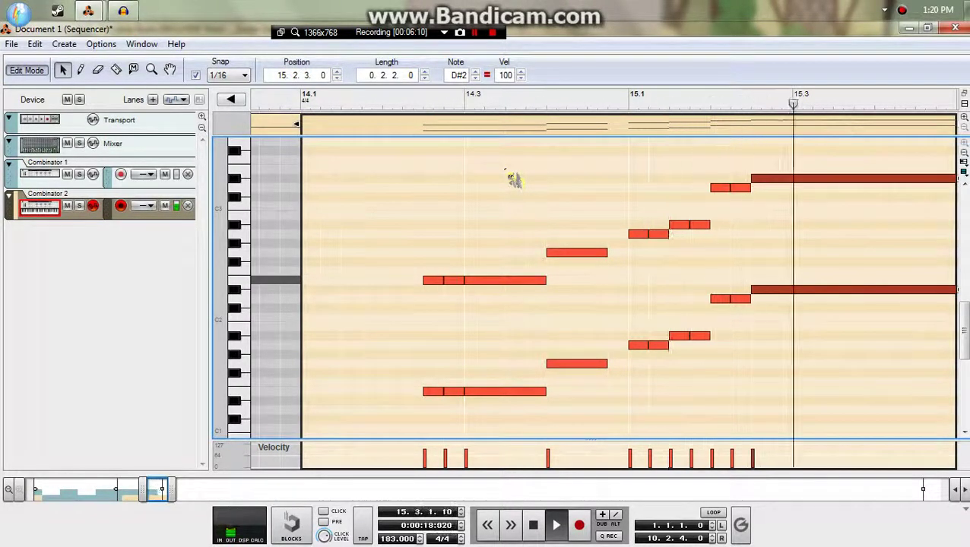
key("space")
left_click_drag(272, 104, 4, 133)
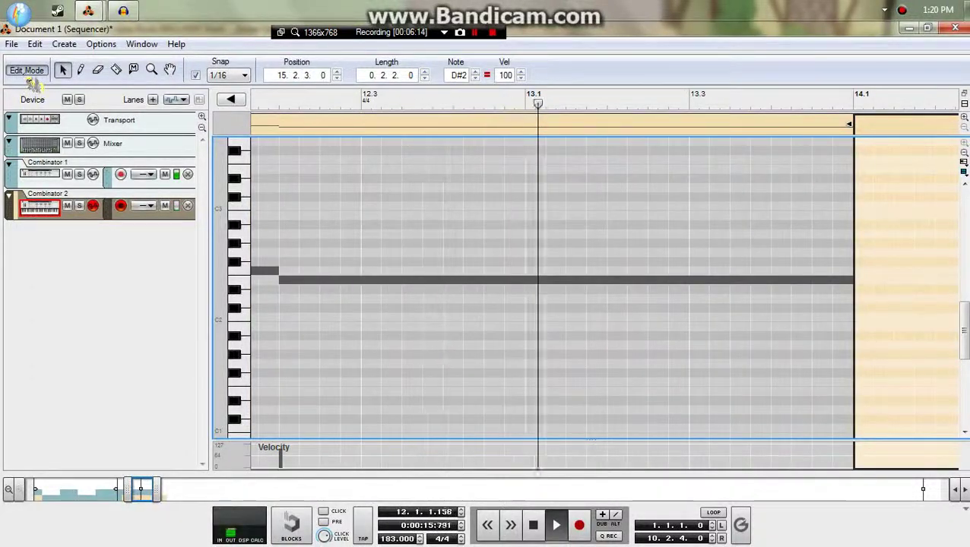
left_click(27, 70)
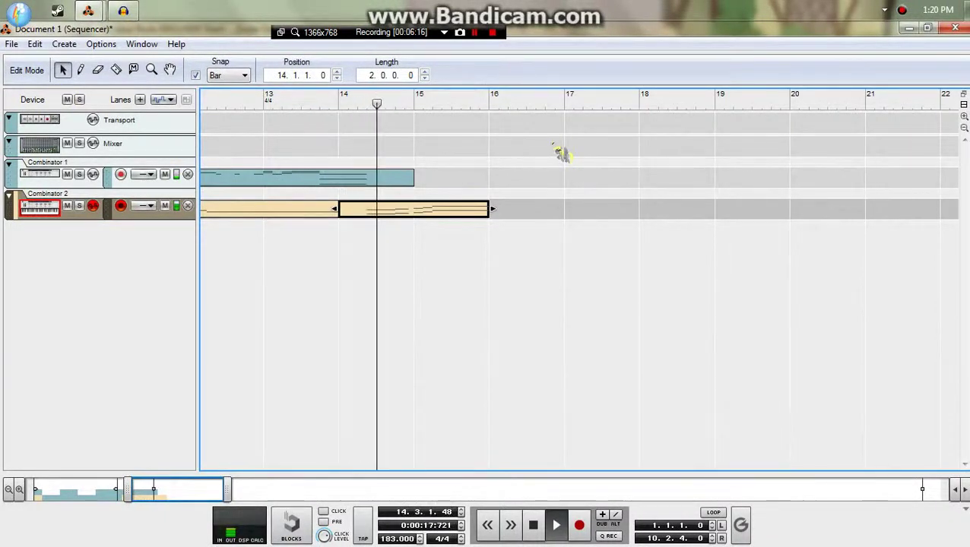
Play the whole two-track arrangement from bar 1 through the end of the bar 15 notes.
key("space")
left_click_drag(471, 104, 2, 138)
key("space")
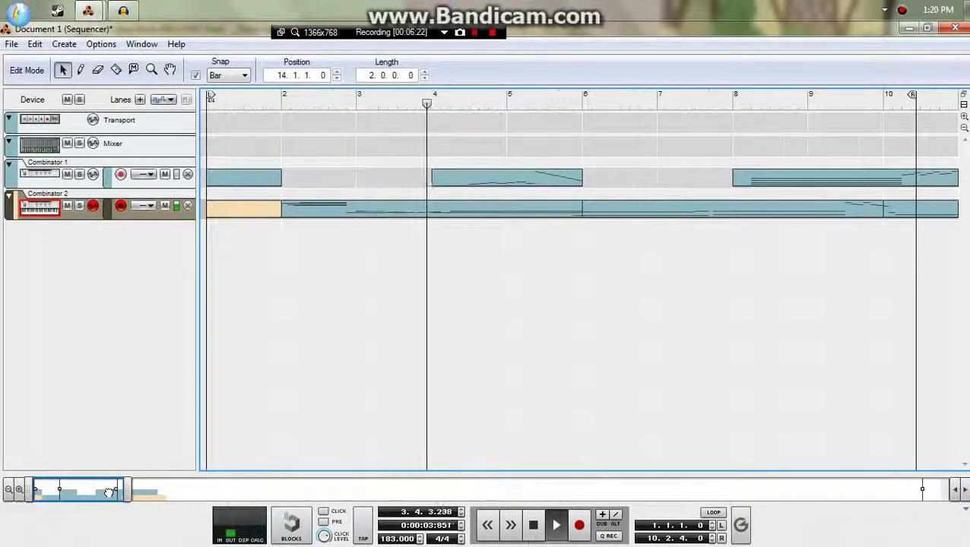
left_click_drag(110, 492, 144, 493)
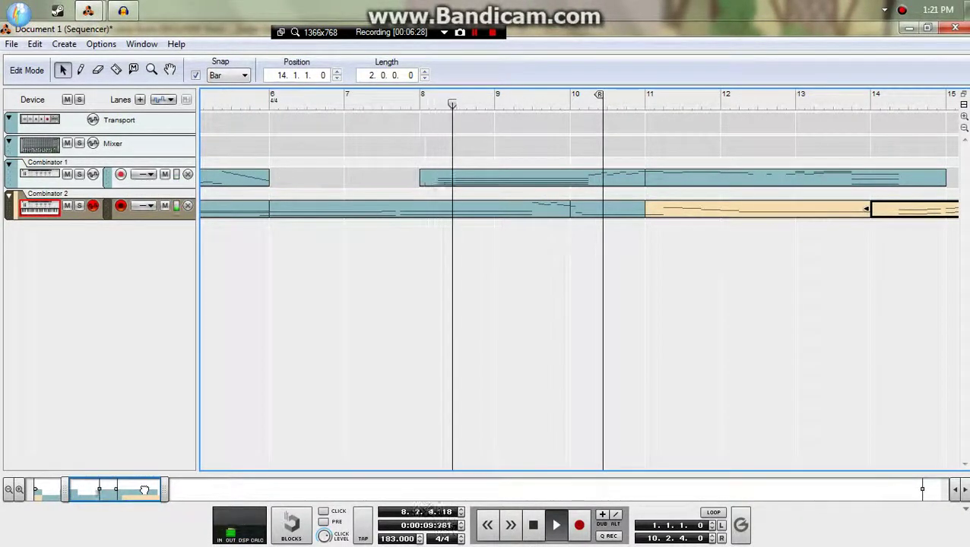
left_click_drag(144, 490, 169, 484)
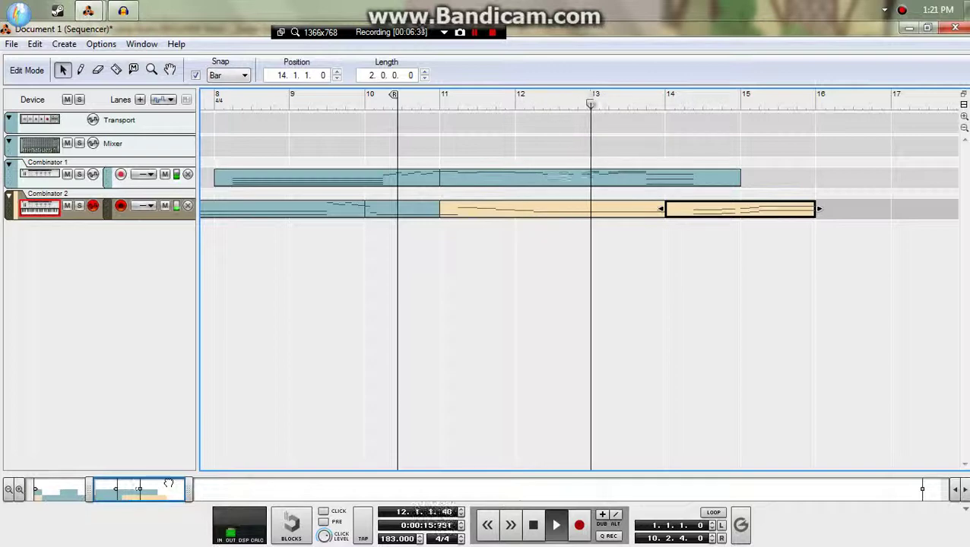
left_click_drag(168, 483, 178, 481)
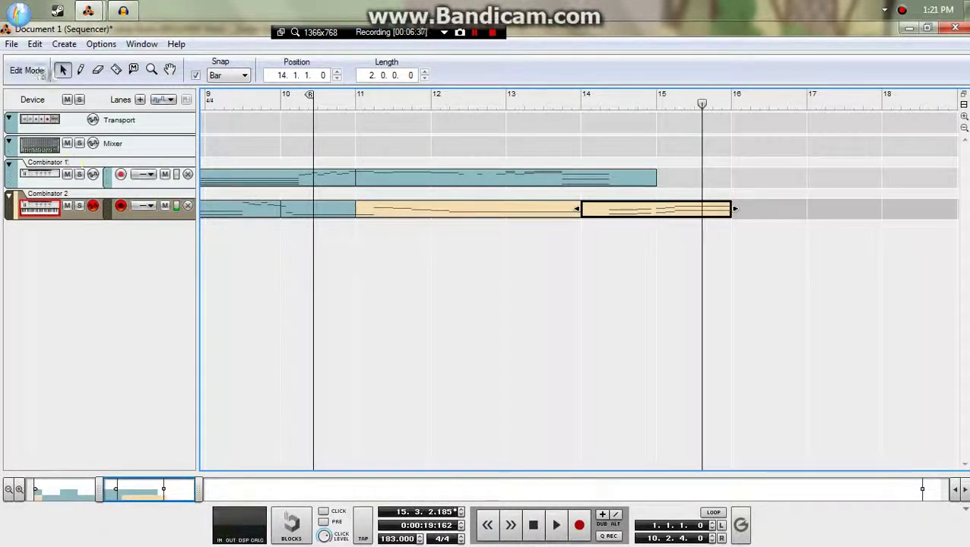
Export the sequence as the MIDI file Shred On.mid in Wav Folders And Reason, replacing the existing file.
left_click(12, 44)
left_click(91, 227)
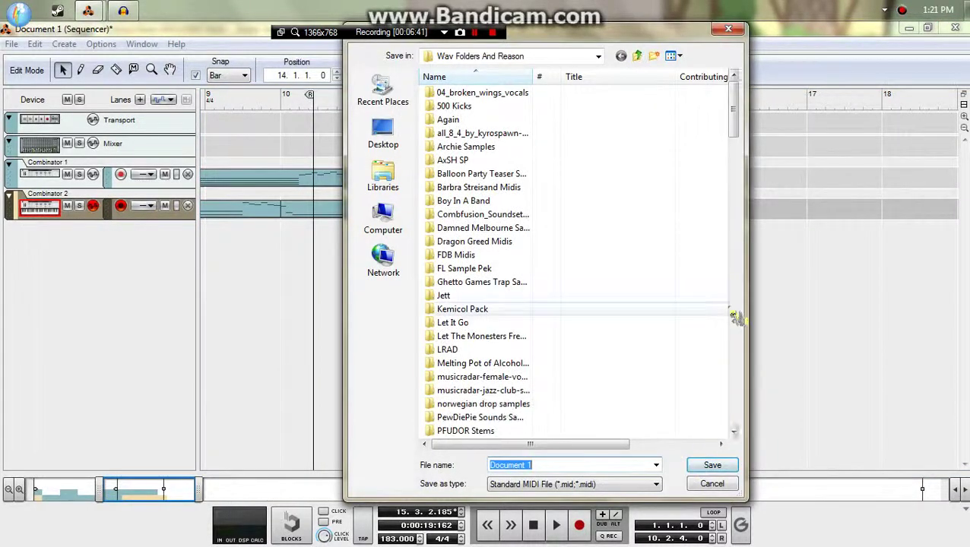
type("sh")
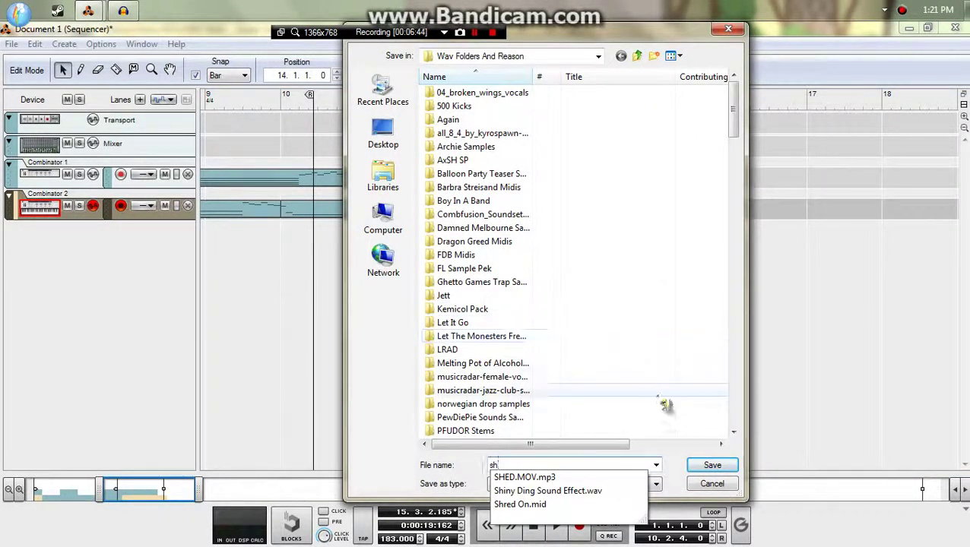
type("re")
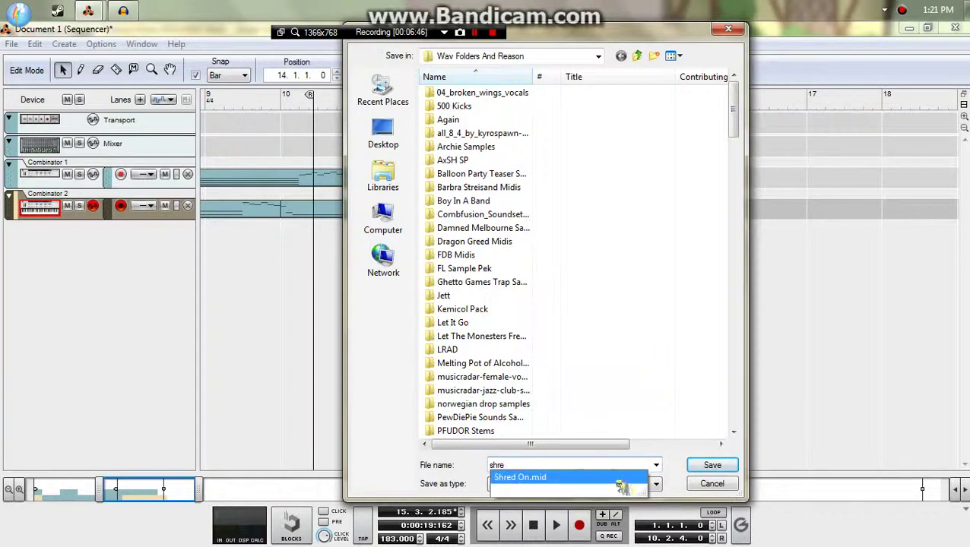
key("Down")
left_click(712, 465)
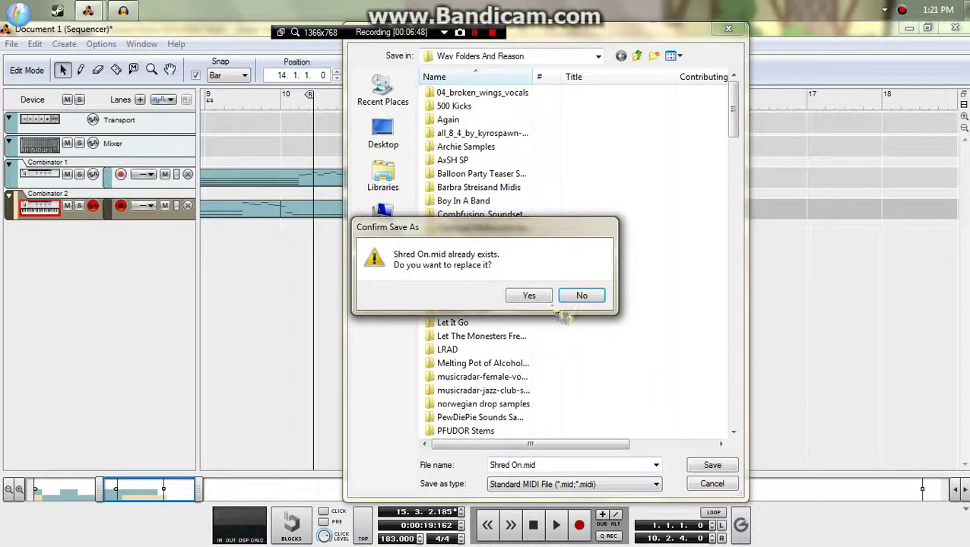
left_click(528, 296)
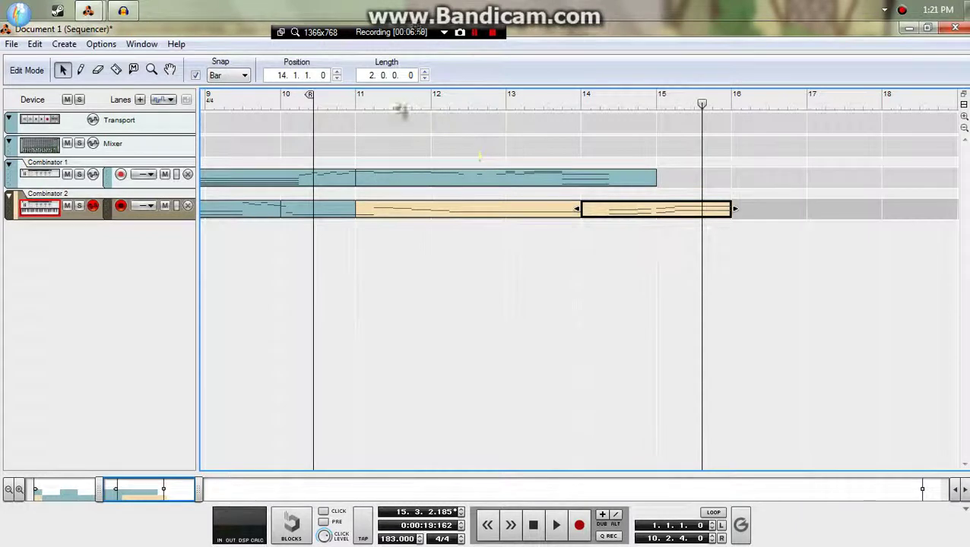
Replay the second half of the arrangement through the end of bar 15.
left_click_drag(399, 107, 190, 169)
key("space")
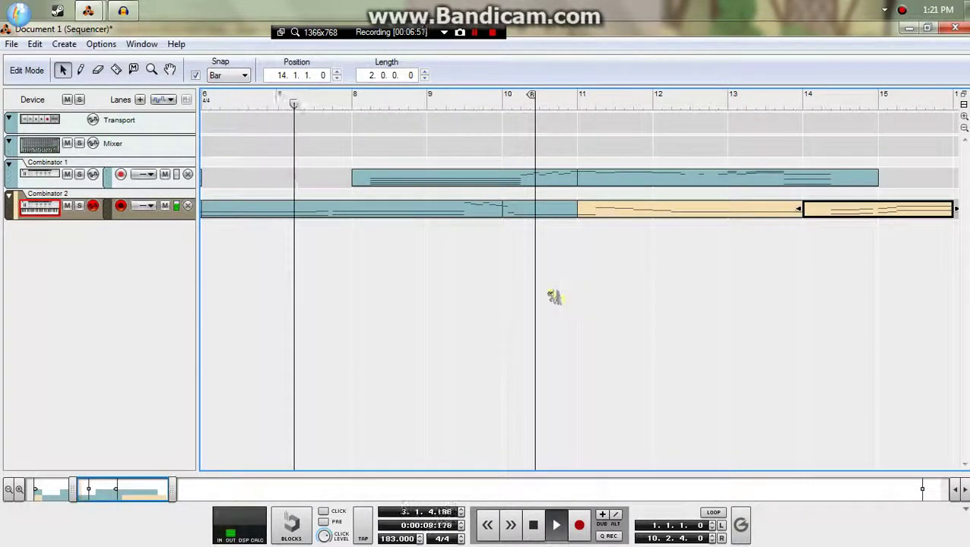
left_click_drag(443, 299, 762, 305)
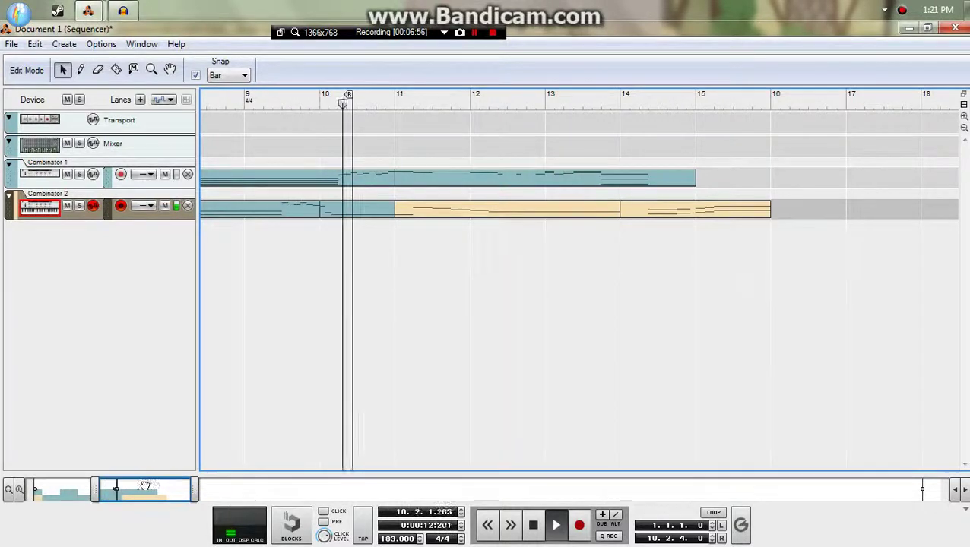
left_click_drag(146, 486, 153, 487)
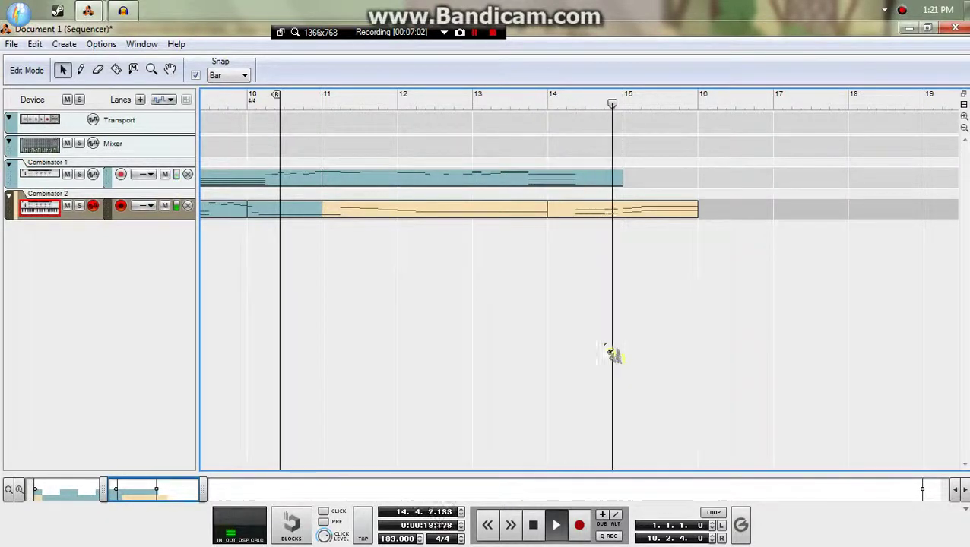
key("F6")
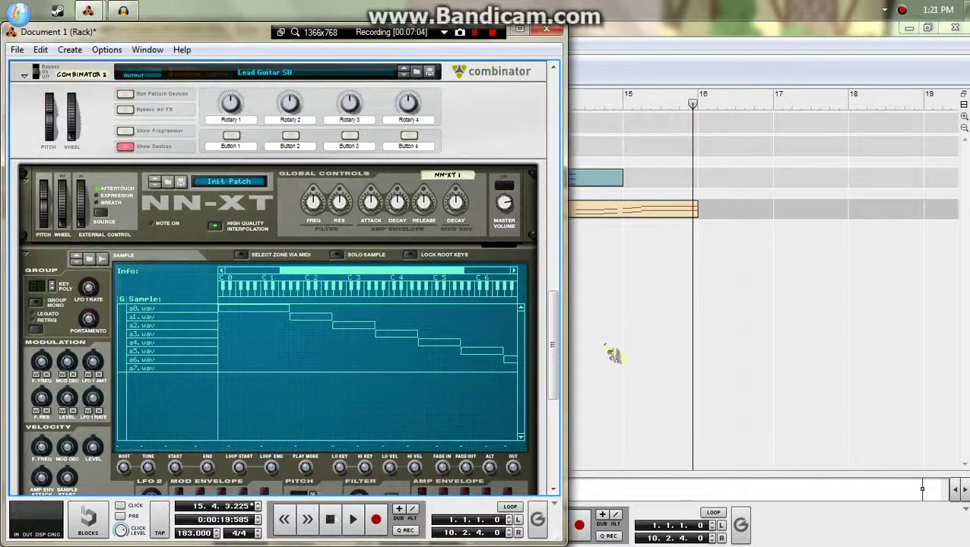
Listen to the Audacity reference from 1:10.869 for what follows the D# pair, then return to Reason.
key("alt+Tab")
key("Tab")
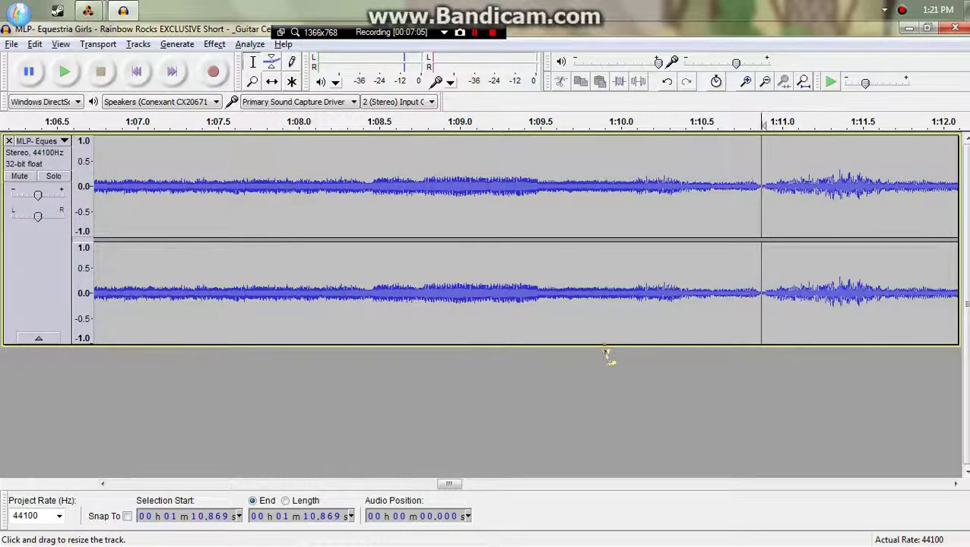
key("space")
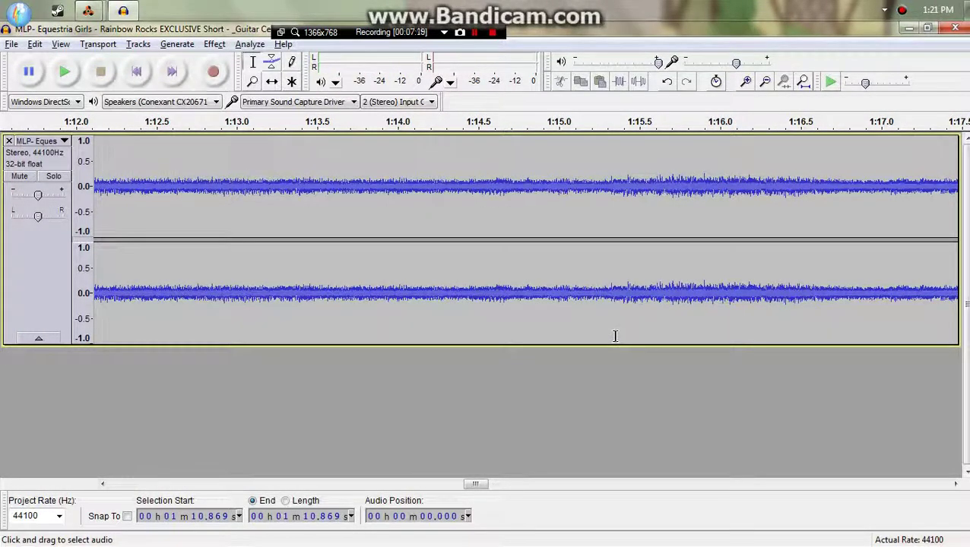
key("space")
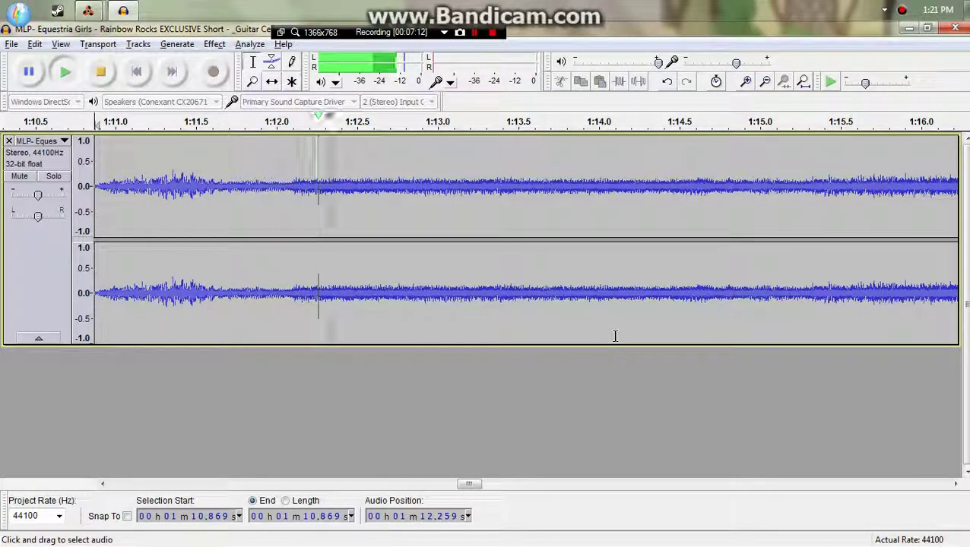
key("space")
key("alt+Tab")
Extend the Combinator 2 clip at bar 14 to bar 17 and set the final D# 2 and D# 3 notes' length to 1.0.2.0.
double_click(674, 221)
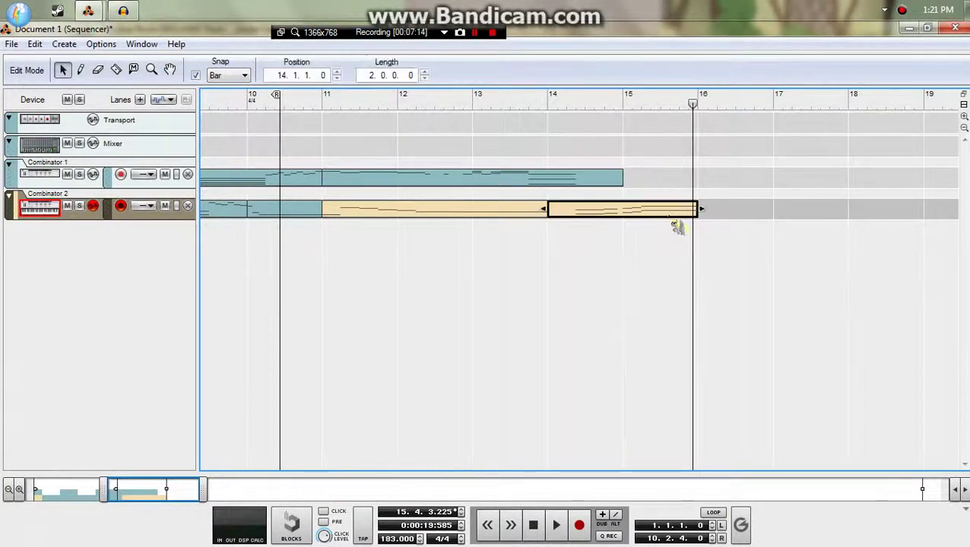
key("space")
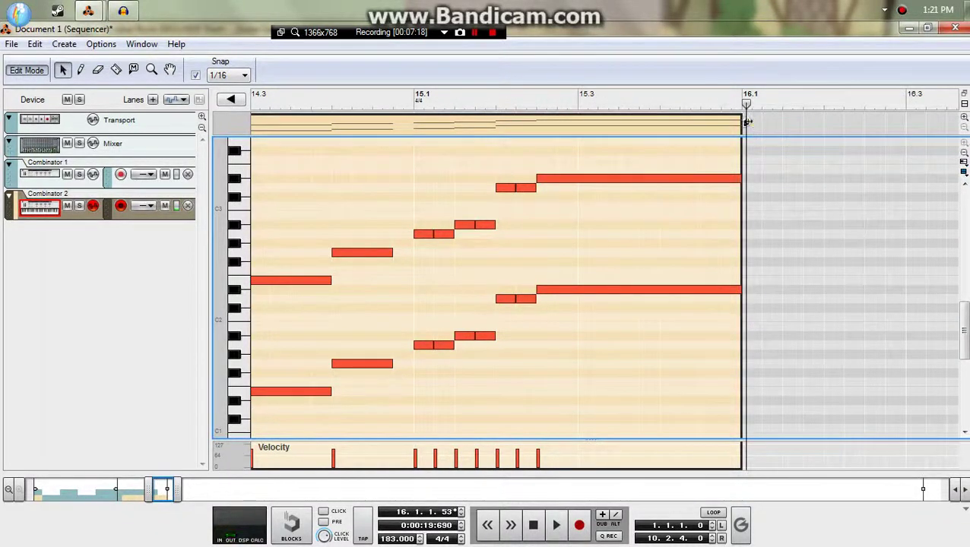
left_click_drag(743, 123, 651, 362)
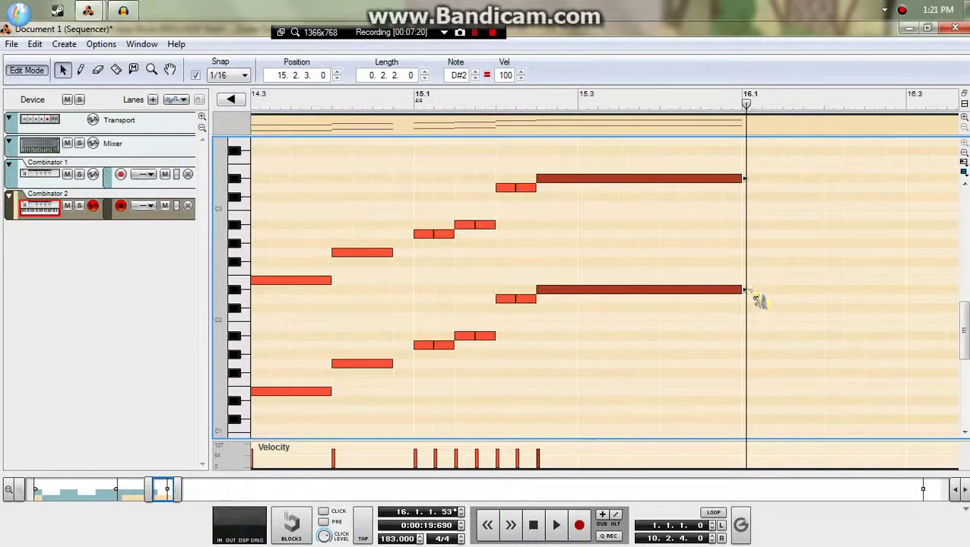
left_click_drag(745, 289, 895, 293)
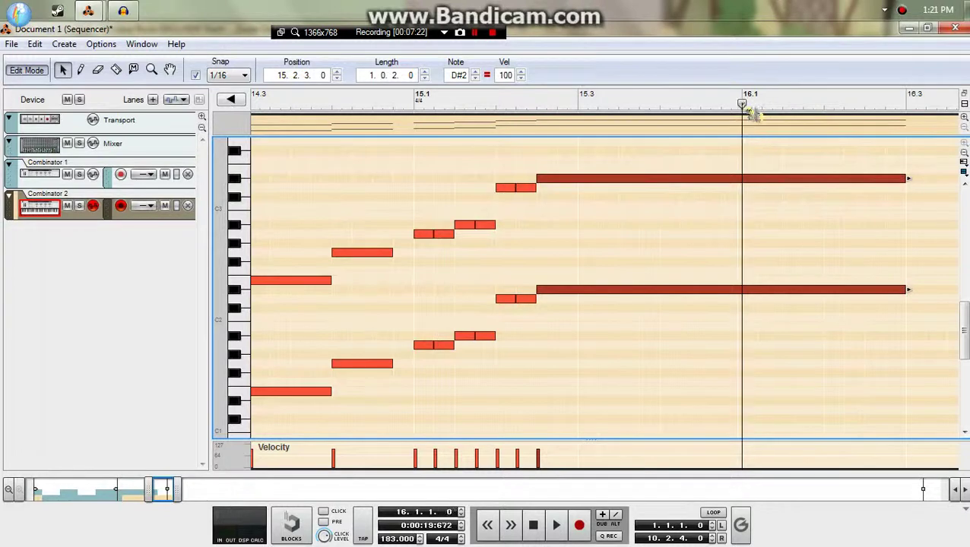
Return to the arrangement view and draw a one-bar clip at bar 16 on the Combinator 1 track.
left_click(28, 72)
key("w")
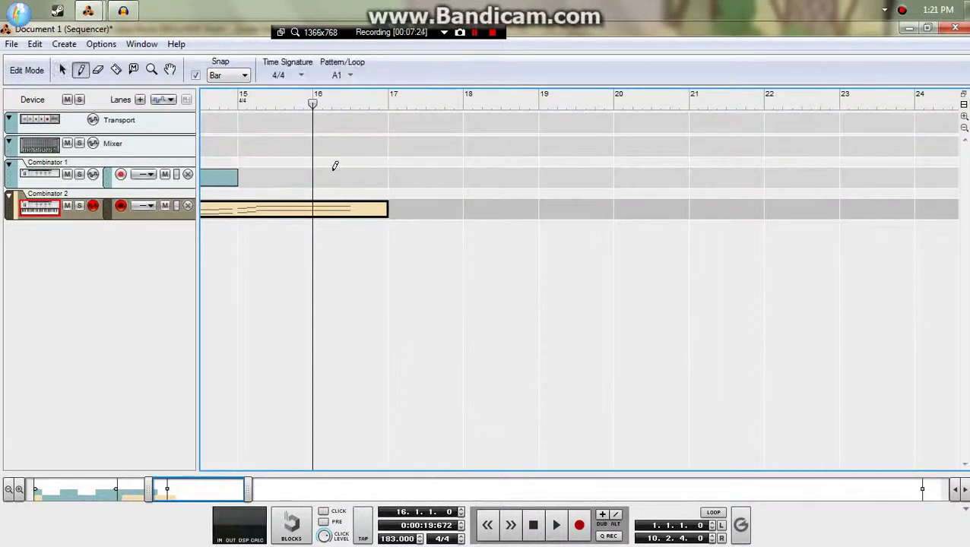
left_click(339, 176)
Check the Audacity reference again, then open the bar 16 clip on Combinator 1 and draw a C#3 note at 16.1.1.
key("alt+Tab")
key("space")
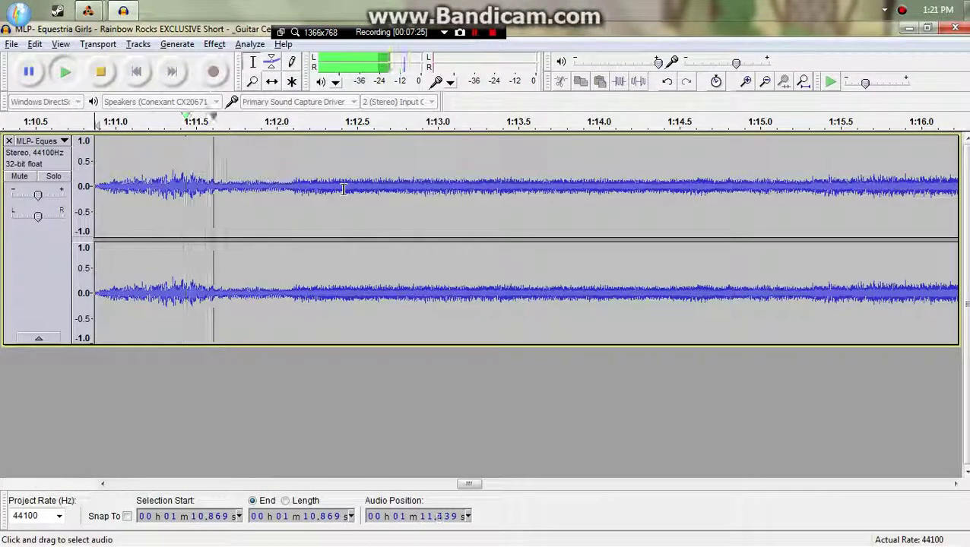
key("alt+Tab")
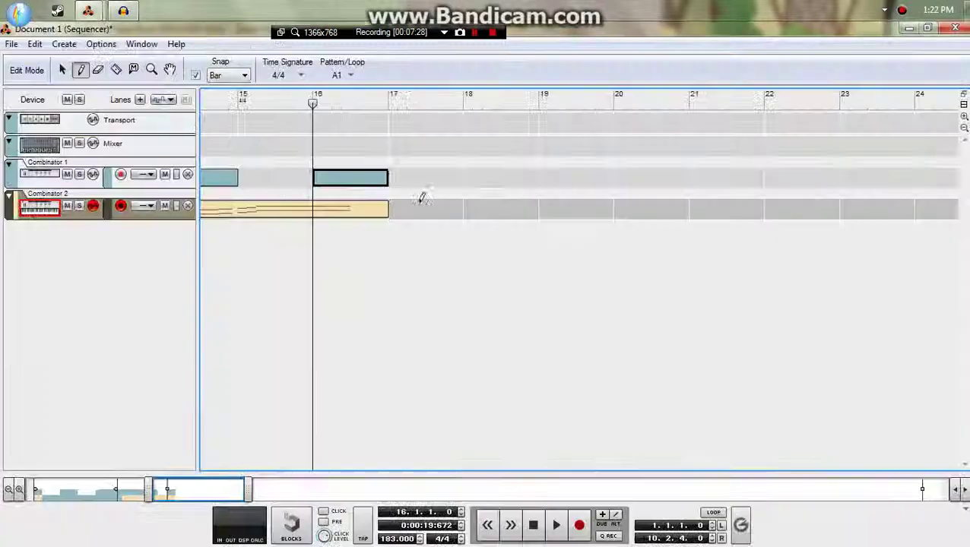
double_click(377, 182)
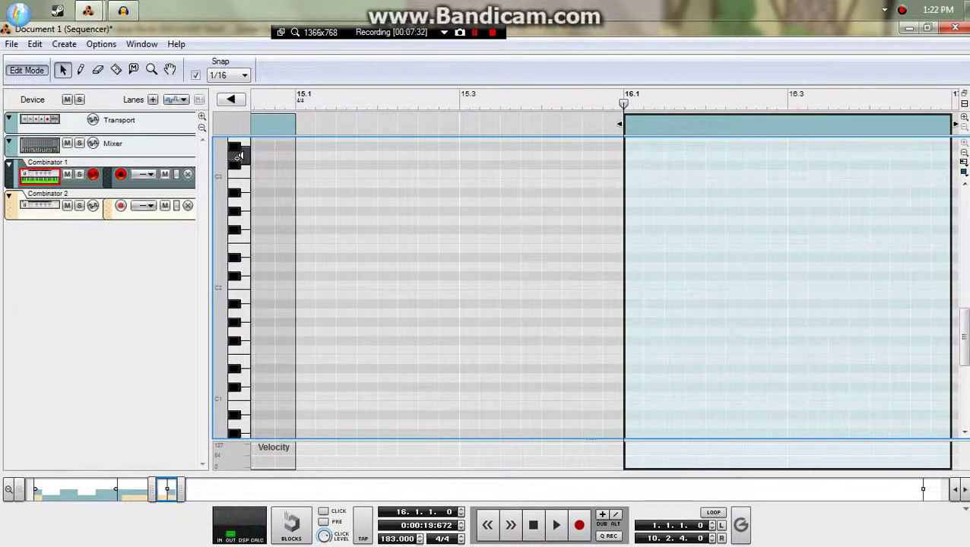
left_click(641, 166)
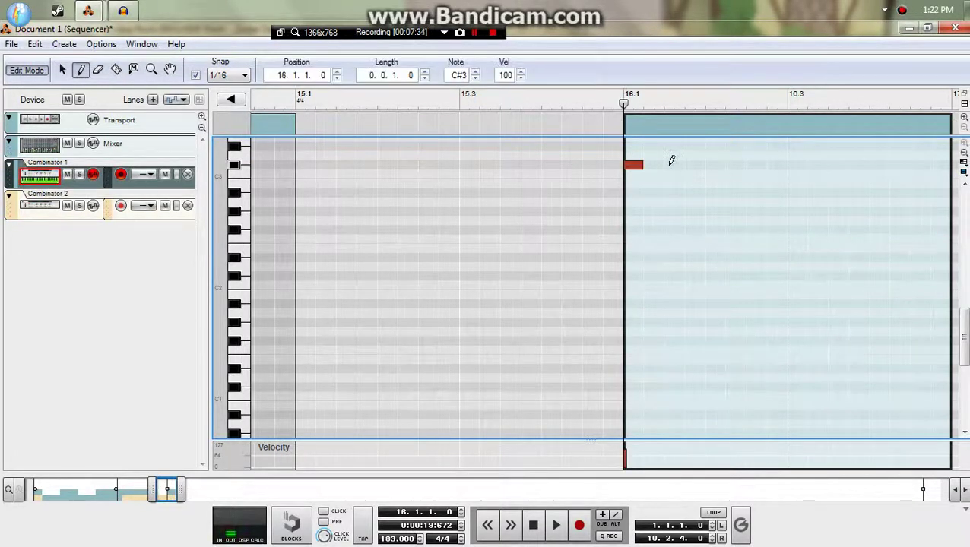
Locate the next phrase in the Audacity reference at 1:12.081, listen to its opening, and return to Reason.
key("alt+Tab")
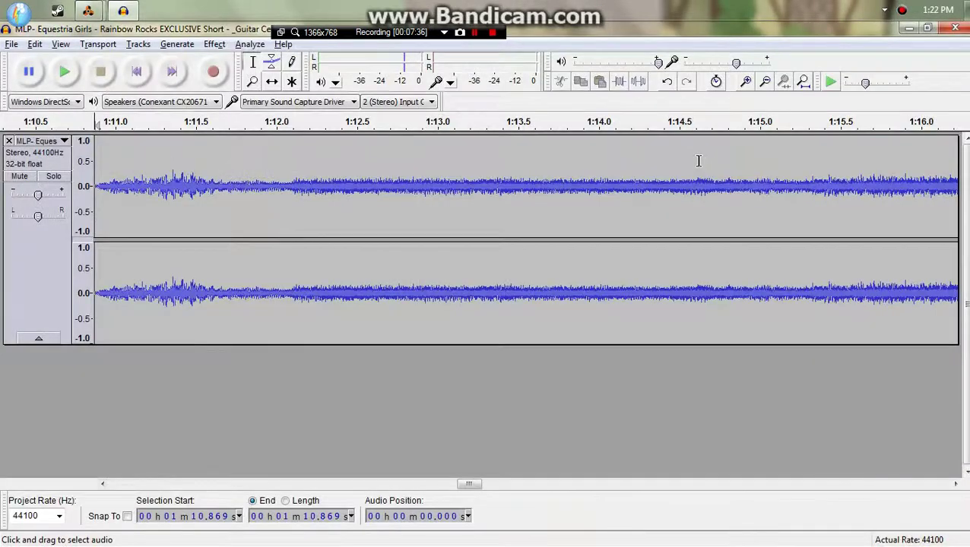
key("space")
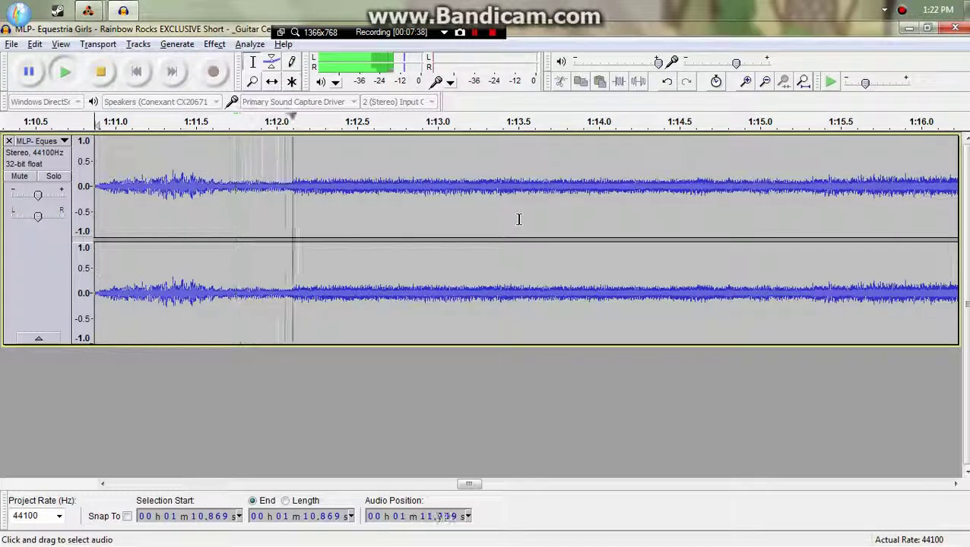
left_click(288, 197)
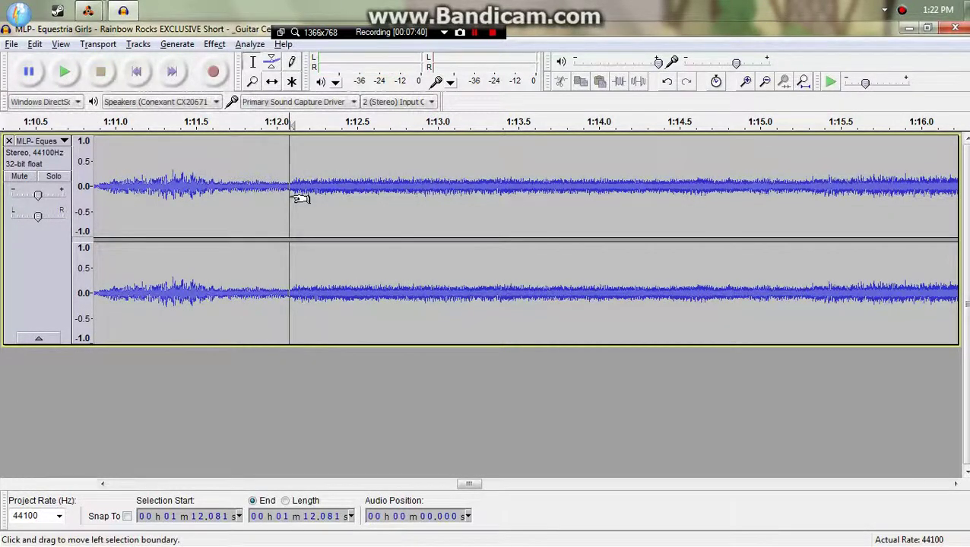
key("space")
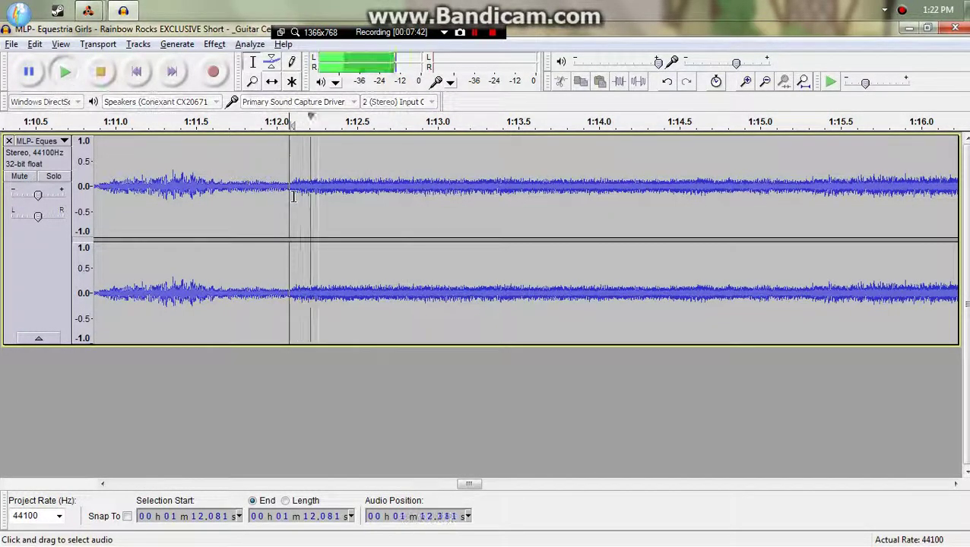
key("alt+Tab")
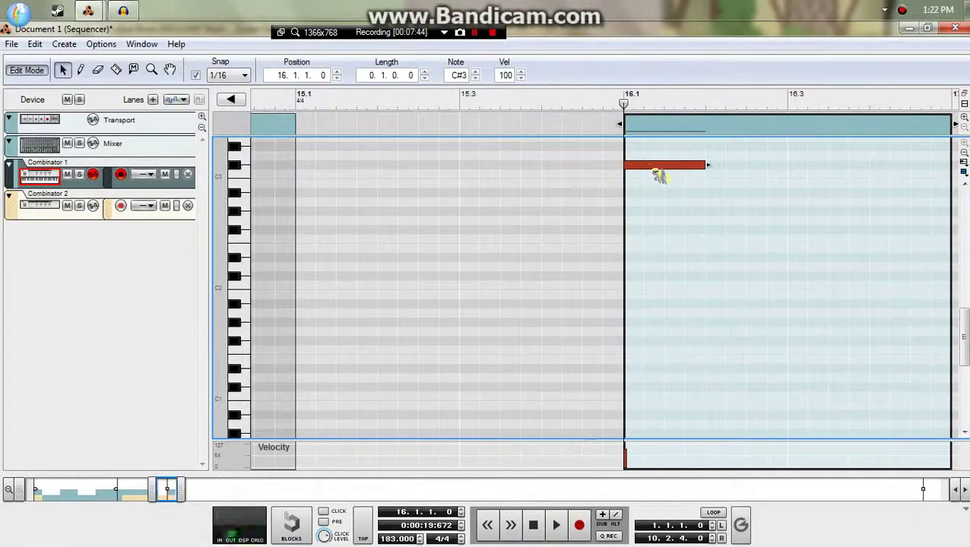
Add an E 3 note of length 0.1.0.0 at 16.2.1 after the C#3 note, play the pair, and switch to Audacity.
left_click_drag(645, 166, 725, 232)
key("space")
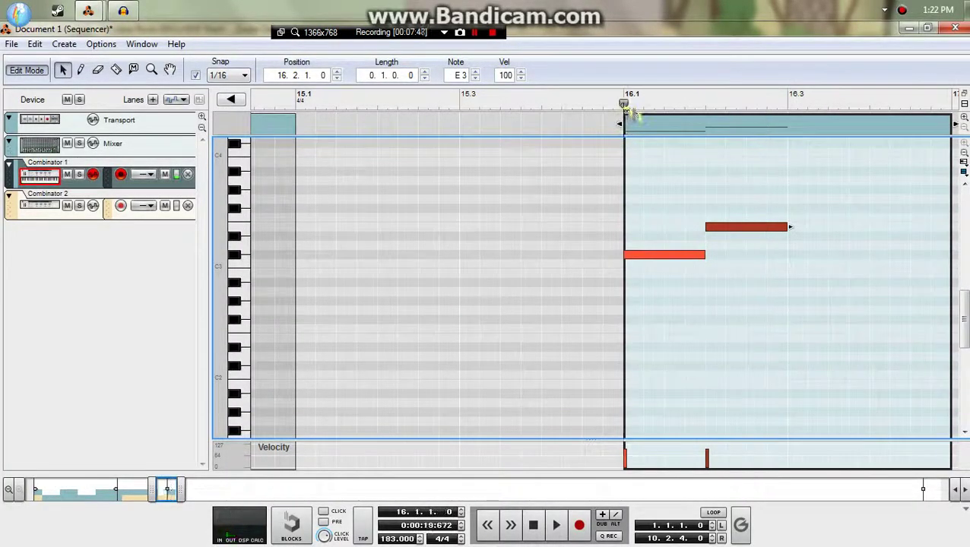
key("alt+Tab")
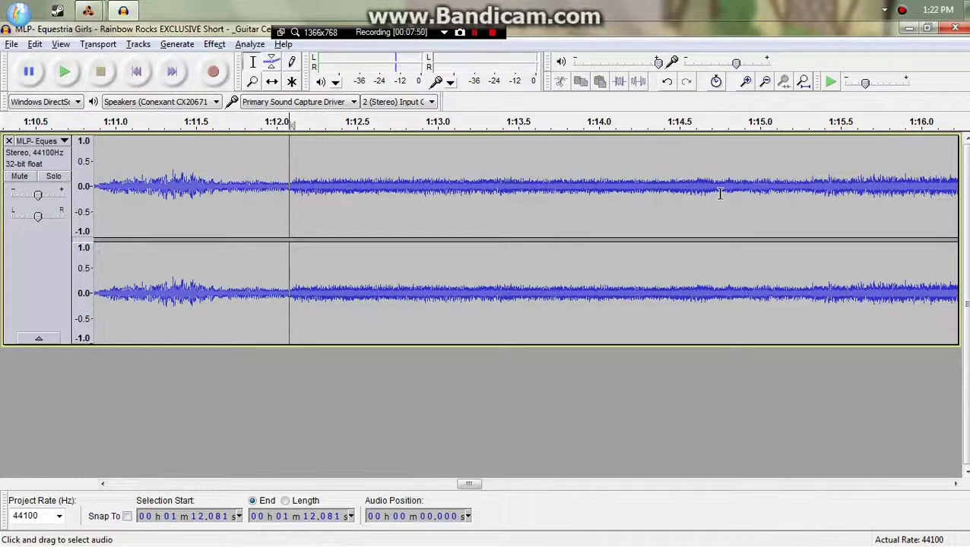
Return to Reason, duplicate the C#3 and E 3 notes in bar 16 one octave down as C#2 and E 2, and play the result.
key("space")
key("space")
key("alt+Tab")
left_click_drag(787, 176, 665, 261)
left_click(654, 263)
left_click_drag(664, 256, 656, 371)
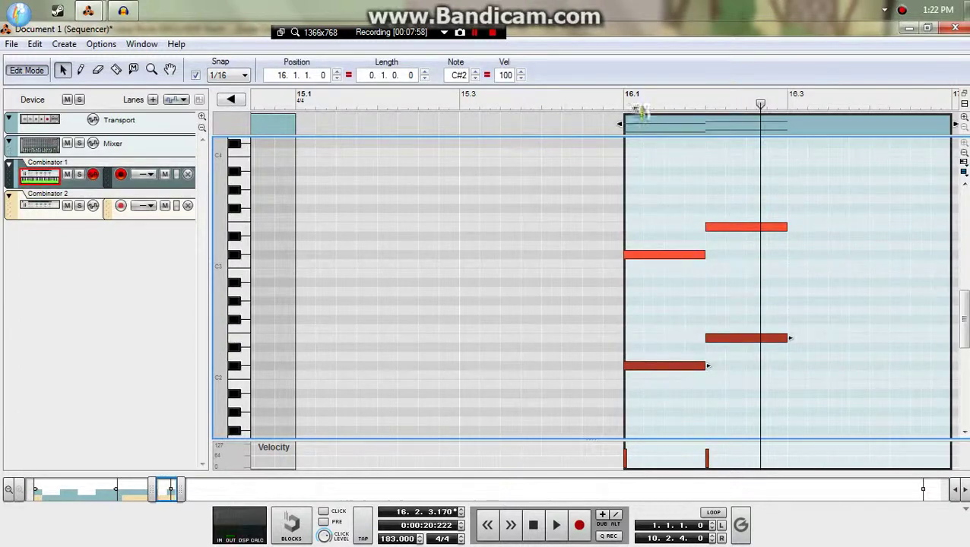
left_click(630, 104)
key("space")
key("space")
Switch to Audacity and replay the opening of the reference phrase from 1:12.081 several times to hear the following note.
key("alt+Tab")
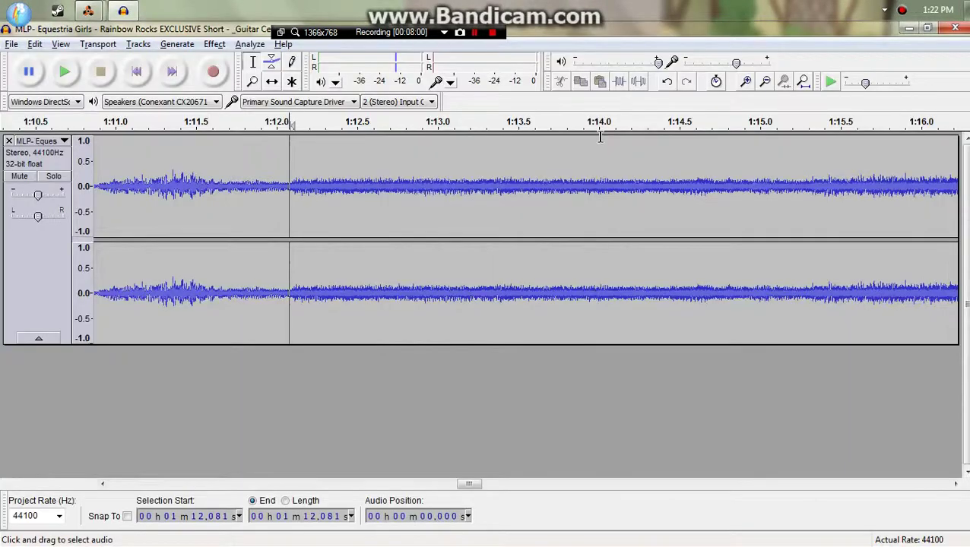
key("space")
key("space")
key("space")
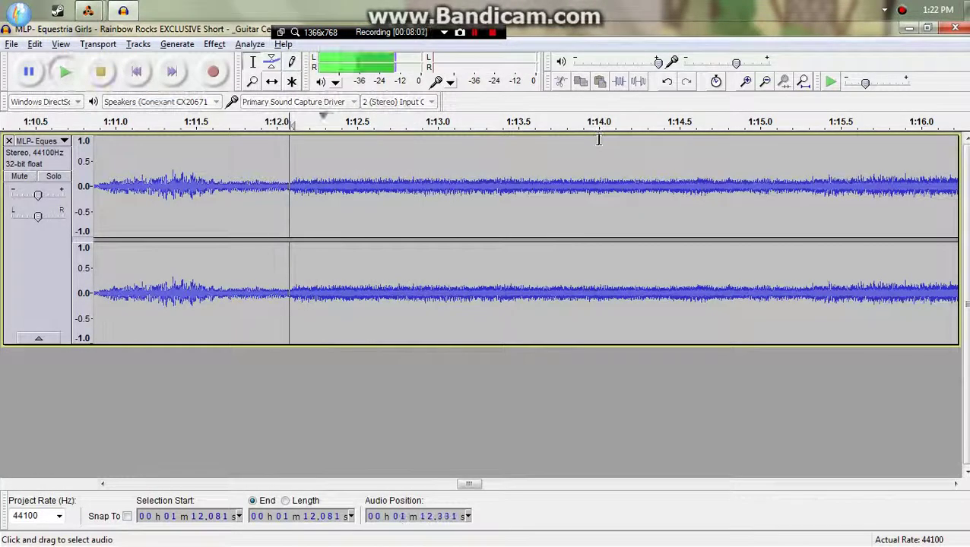
key("space")
key("space")
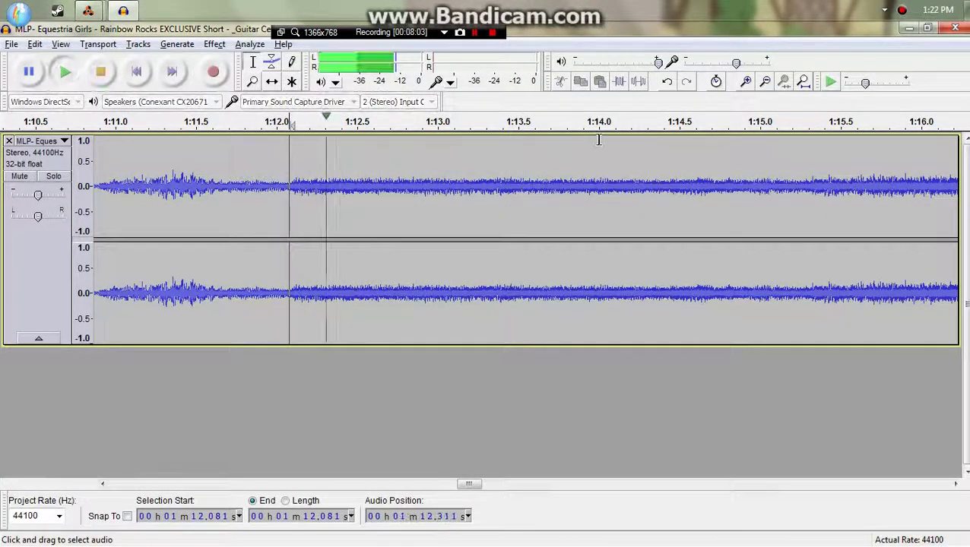
key("space")
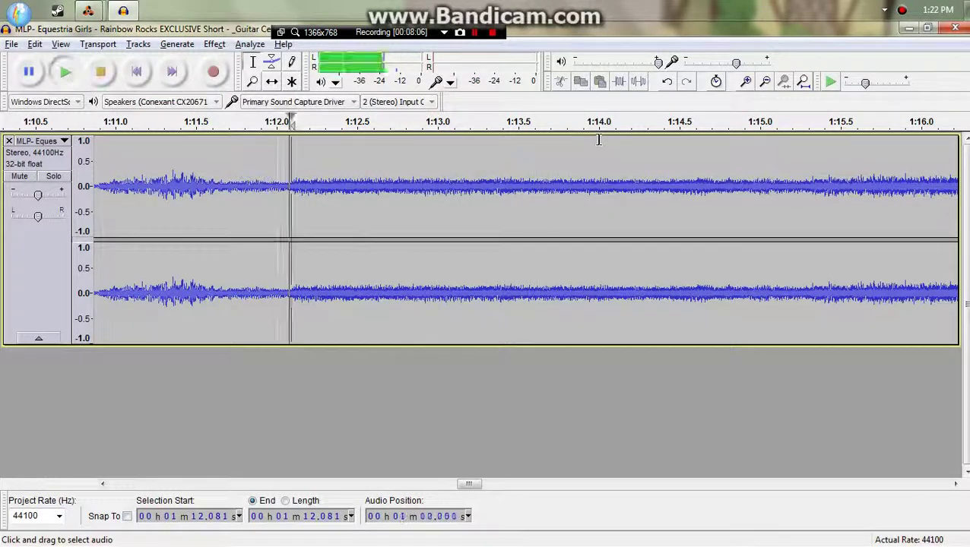
key("space")
Return to Reason, play bar 16, and copy the C#3 and C#2 notes to 16.3.1 after the E notes.
key("alt+Tab")
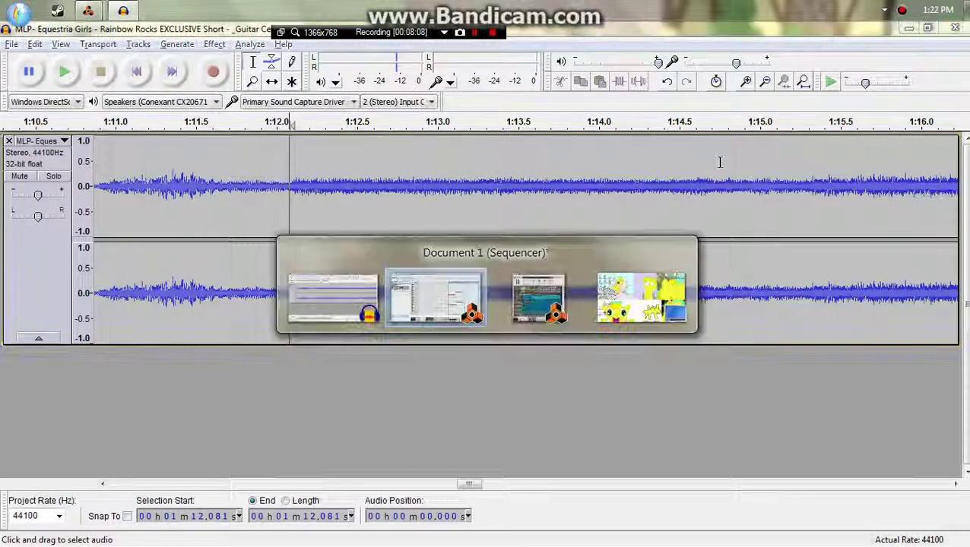
left_click_drag(769, 166, 789, 374)
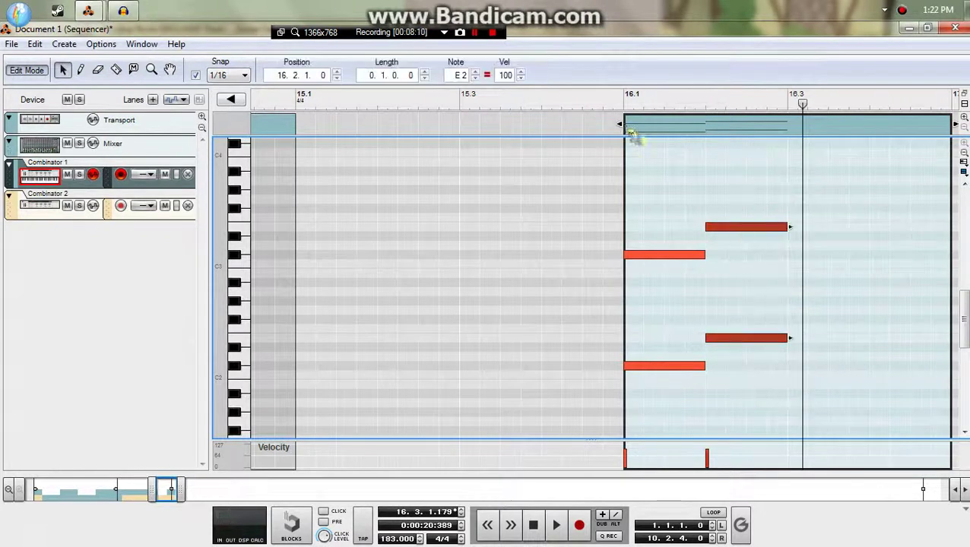
left_click(620, 100)
key("space")
key("space")
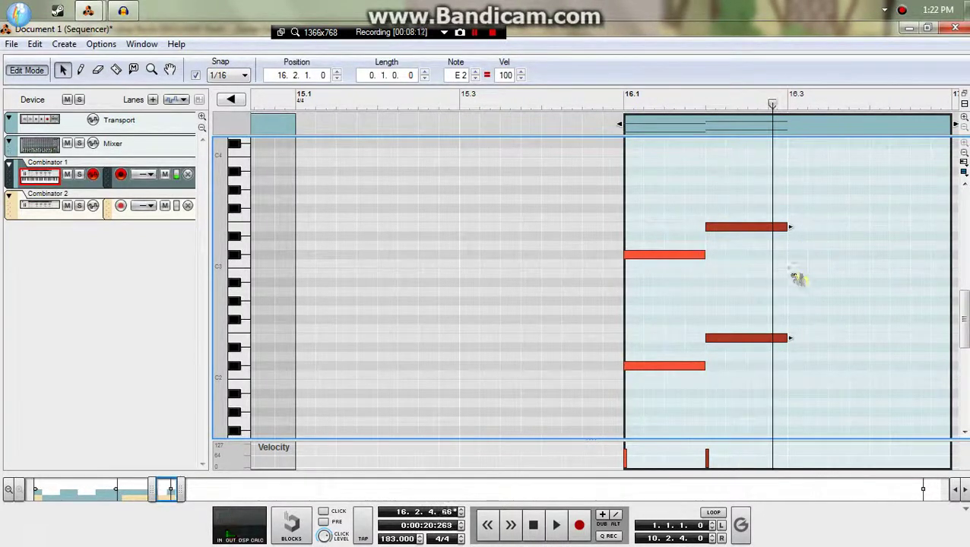
left_click_drag(651, 232, 819, 370)
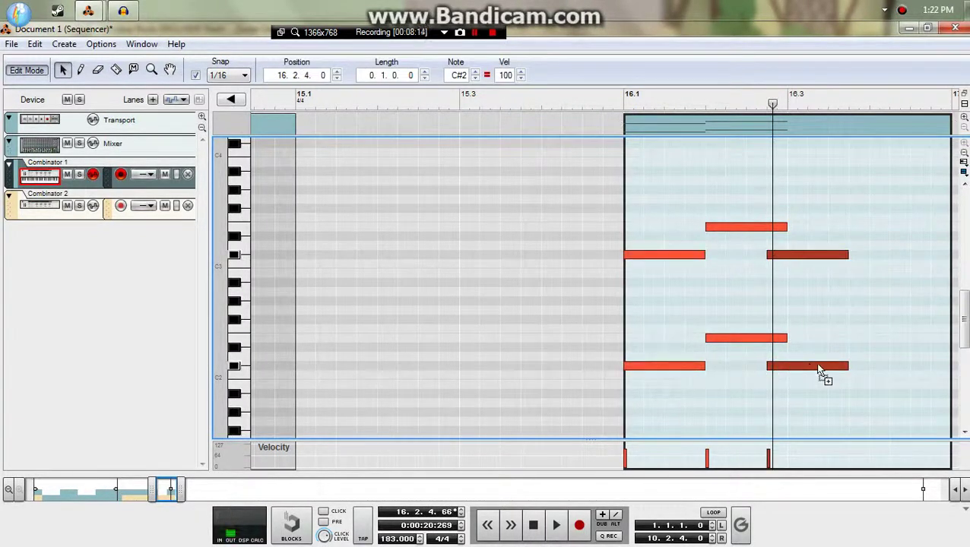
Play the sequence leading into bar 16, reopen the bar 16 clip on Combinator 1, and compare it with the Audacity reference.
left_click_drag(553, 106, 9, 243)
key("space")
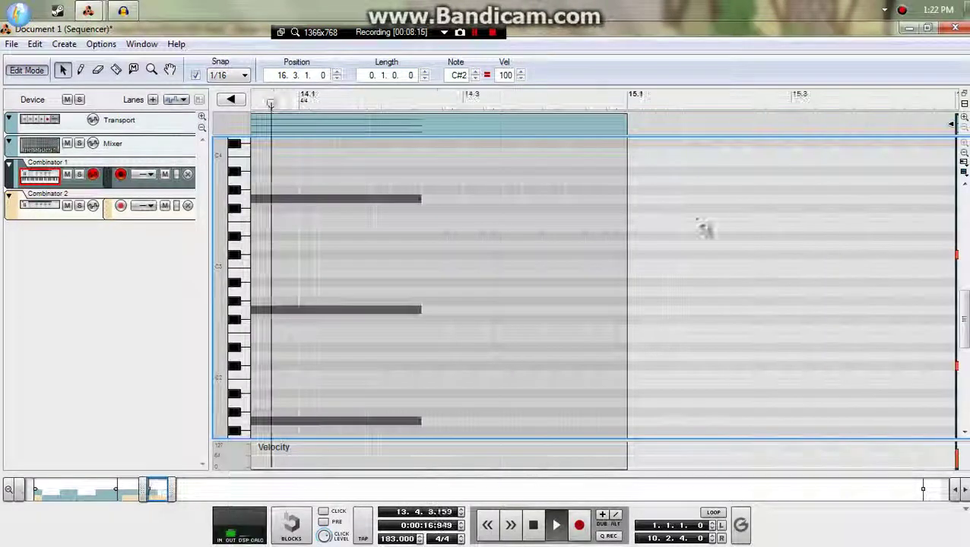
left_click(30, 70)
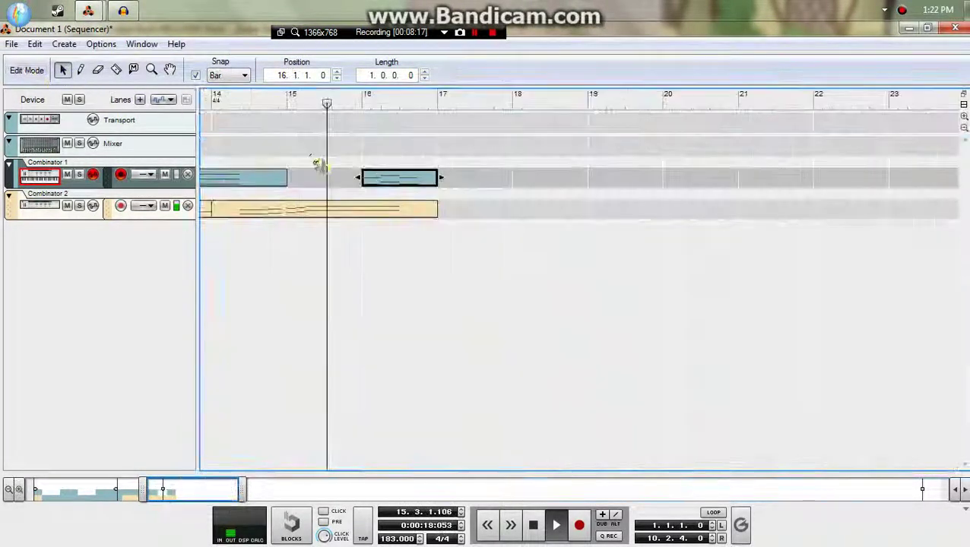
double_click(423, 186)
key("alt+Tab")
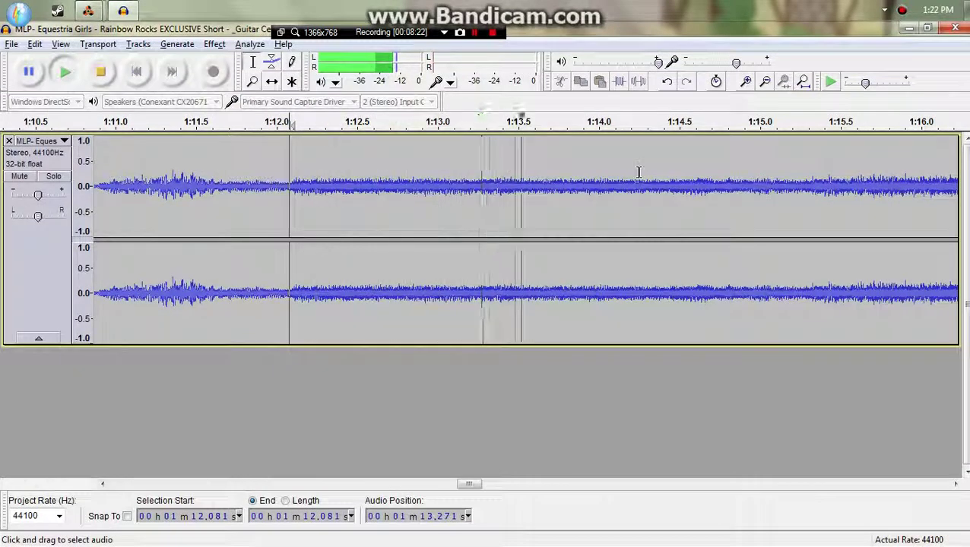
key("space")
key("alt+Tab")
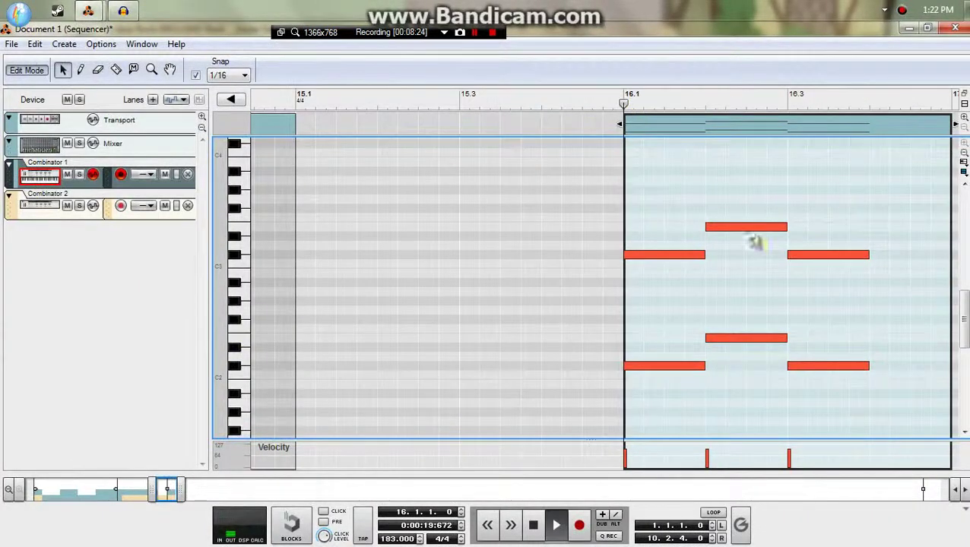
Try adding middle notes G#2, B 2 and G#2 between the octaves in bar 16, play them, and compare with the Audacity reference.
left_click_drag(661, 264, 655, 294)
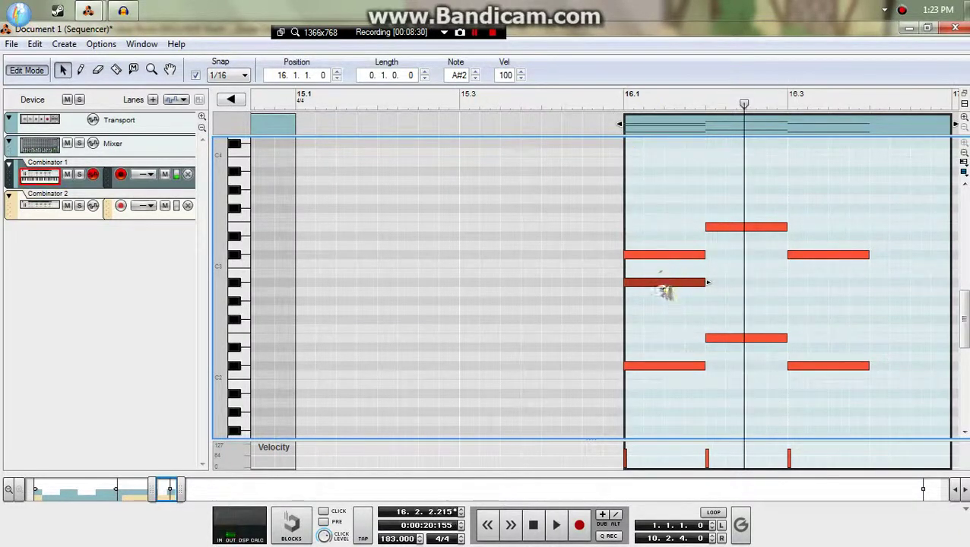
left_click_drag(664, 286, 804, 306)
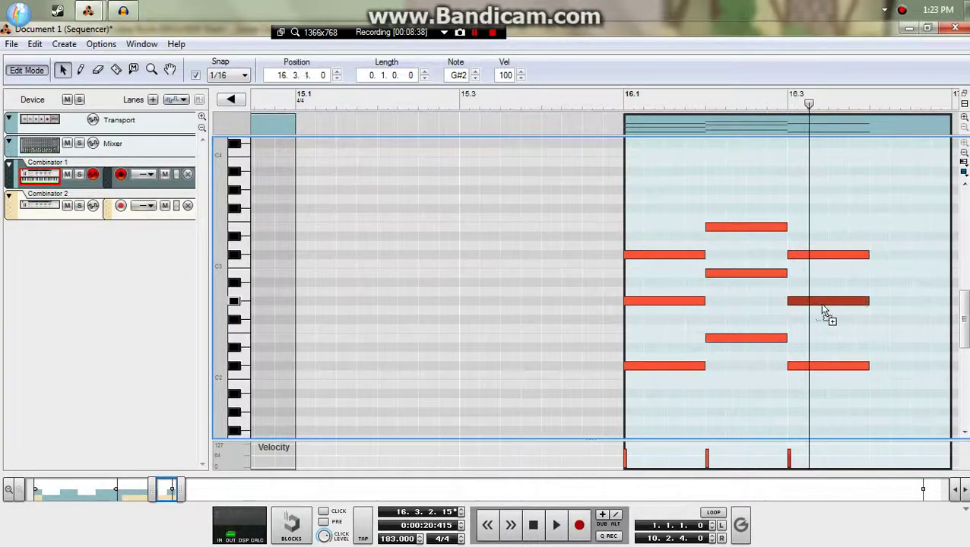
left_click(658, 101)
key("space")
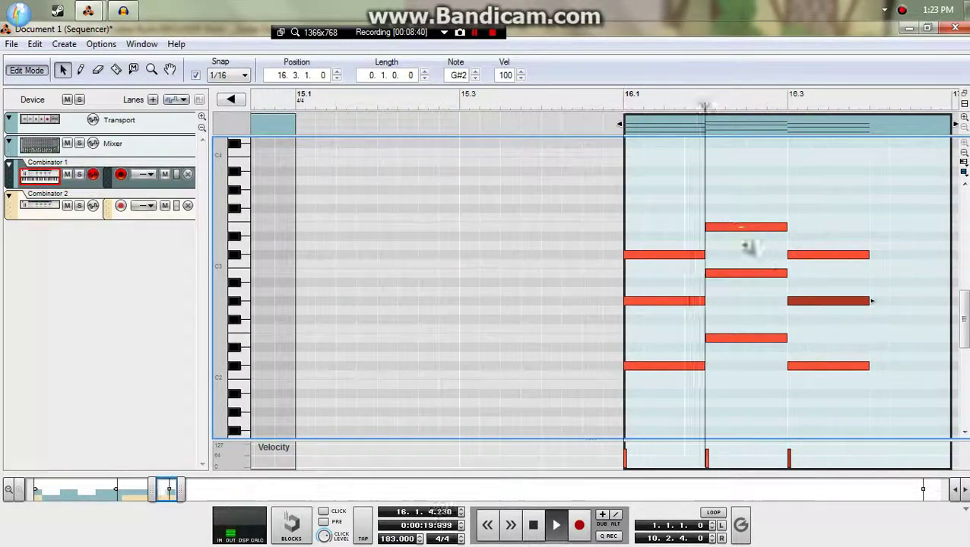
key("alt+Tab")
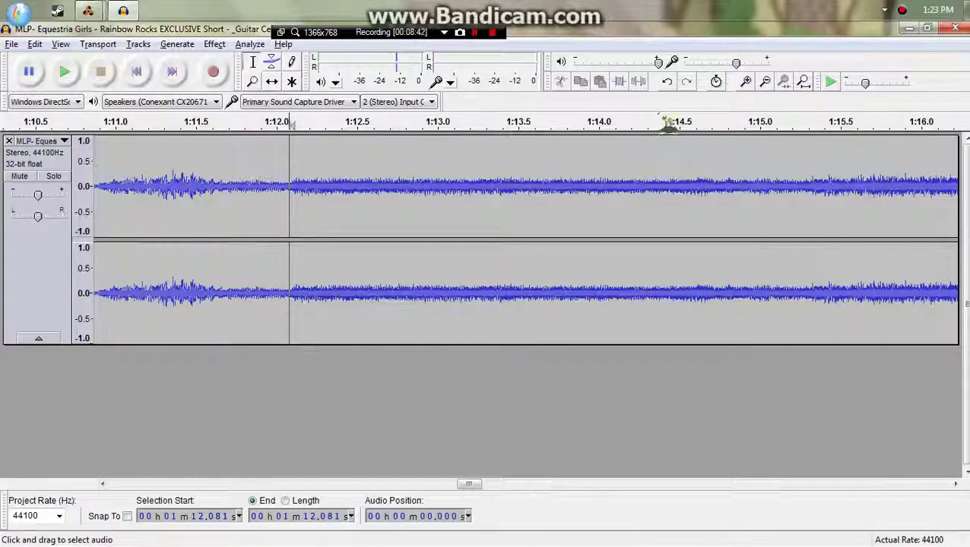
key("space")
key("alt+Tab")
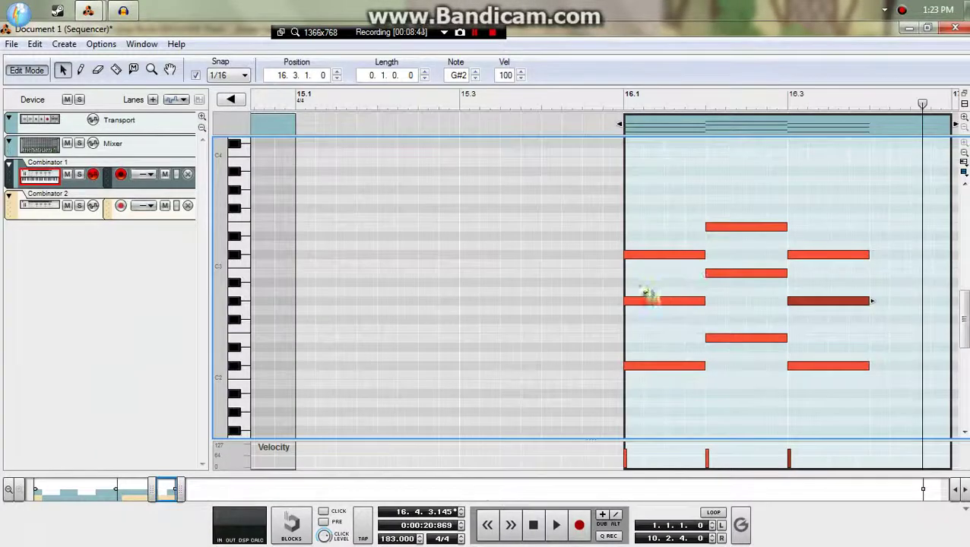
Delete the three middle notes G#2, B 2 and G#2 from the bar 16 clip.
left_click_drag(628, 260, 769, 295)
left_click_drag(878, 325, 879, 326)
key("Delete")
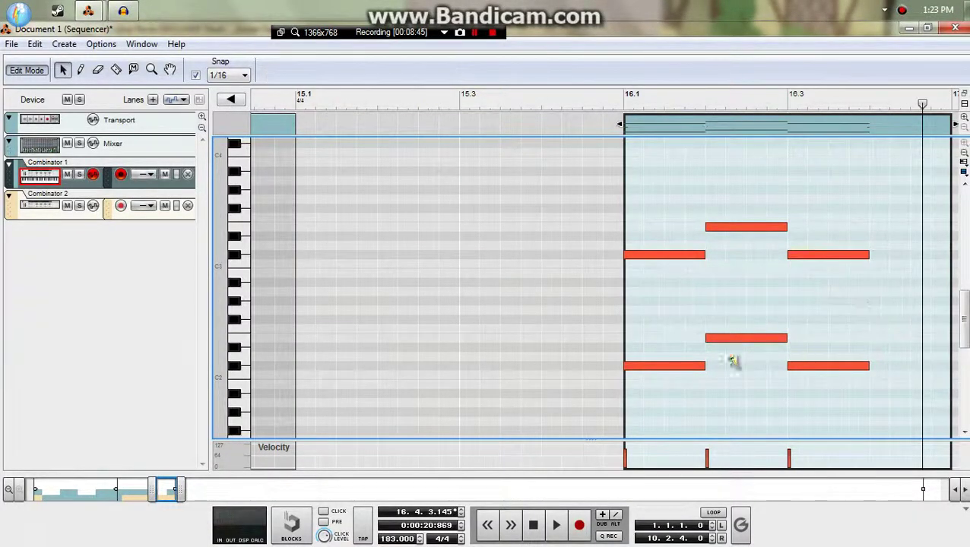
Sound the C#3 note at 16.1.1, then switch to Audacity and listen to the phrase from 1:12.081 twice.
left_click(670, 262)
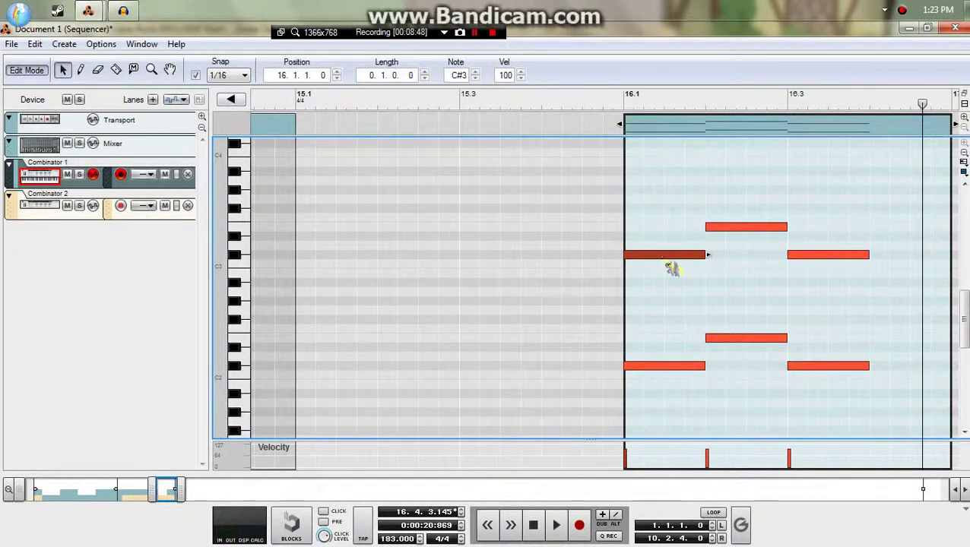
key("alt+Tab")
key("space")
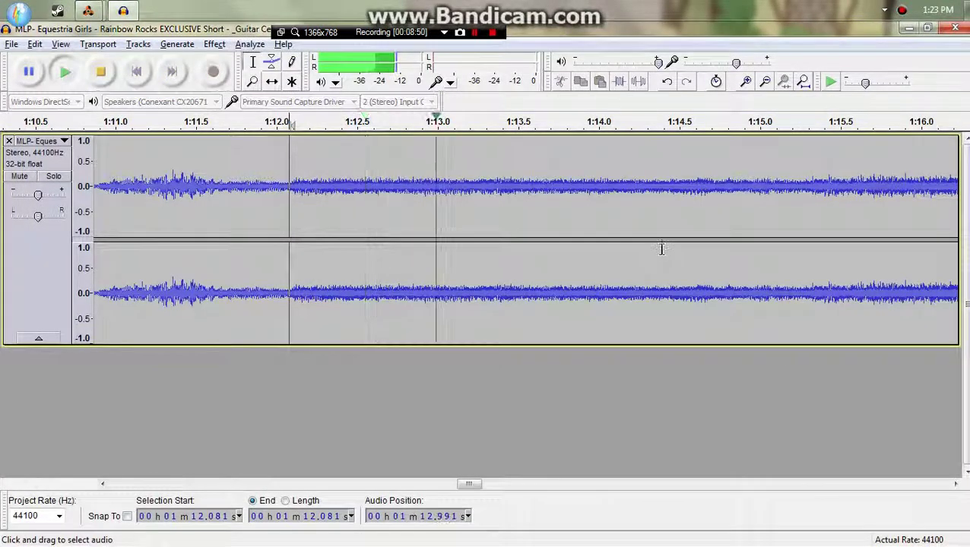
key("space")
key("space")
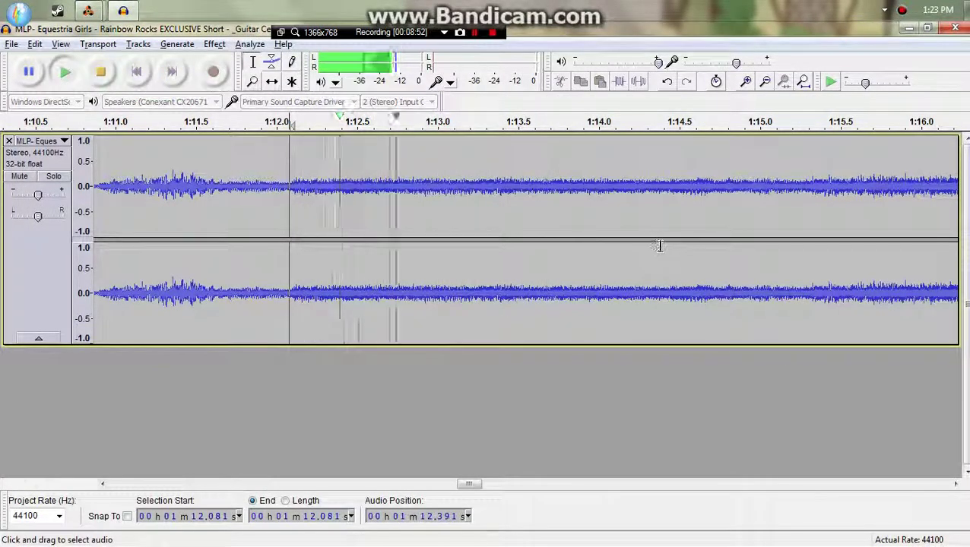
key("space")
Return to Reason, lengthen the C#3 and C#2 notes at 16.3.1 to 0.1.2.0, and play bar 16.
key("alt+Tab")
left_click_drag(866, 184, 866, 360)
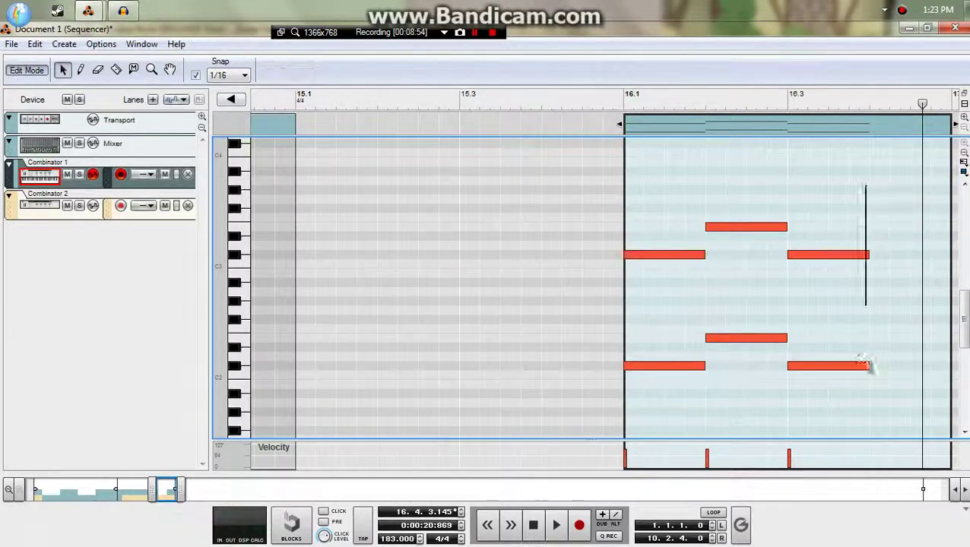
left_click_drag(861, 395, 864, 393)
scroll(870, 364, "up", 2)
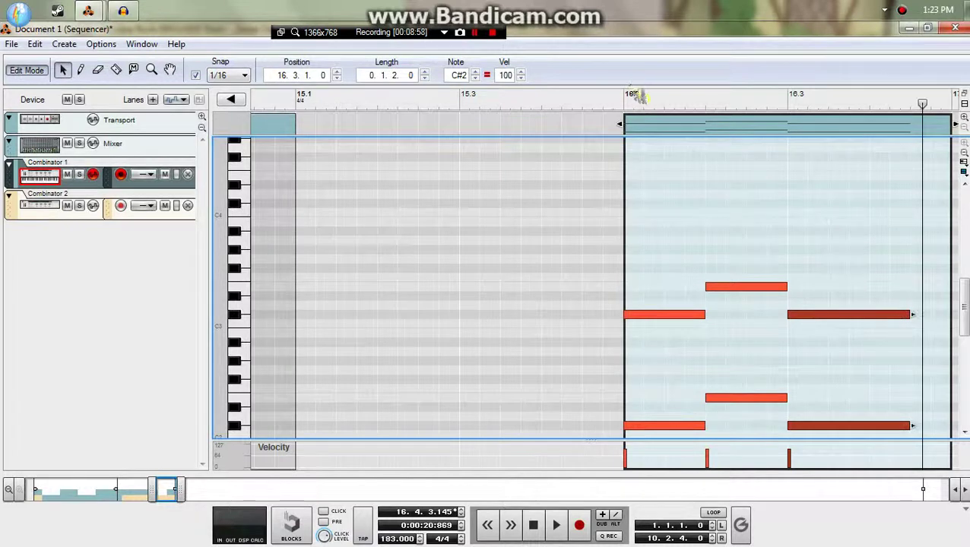
left_click_drag(704, 167, 850, 219)
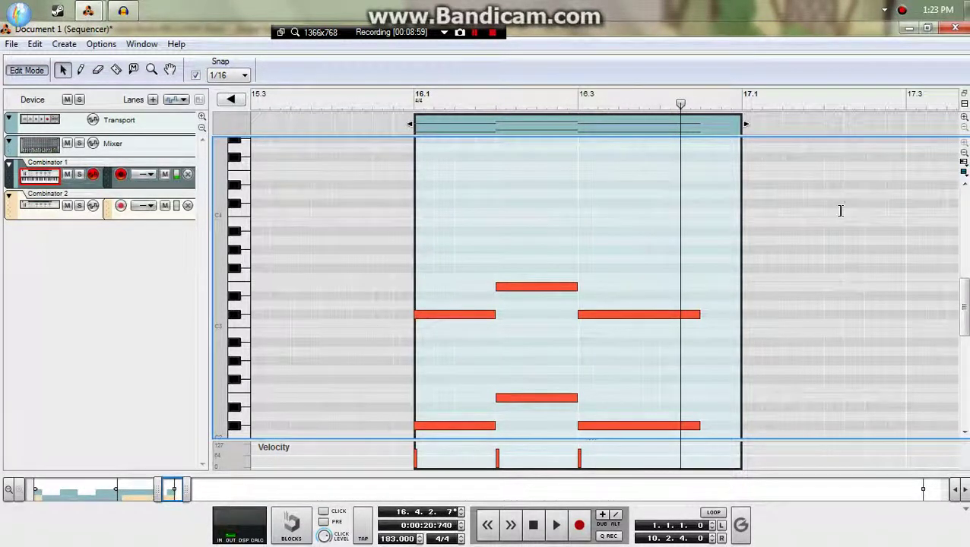
Check the phrase against the Audacity reference, then return to Reason and draw a C#2 note of length 0.0.1.0 at 16.4.3.
key("alt+Tab")
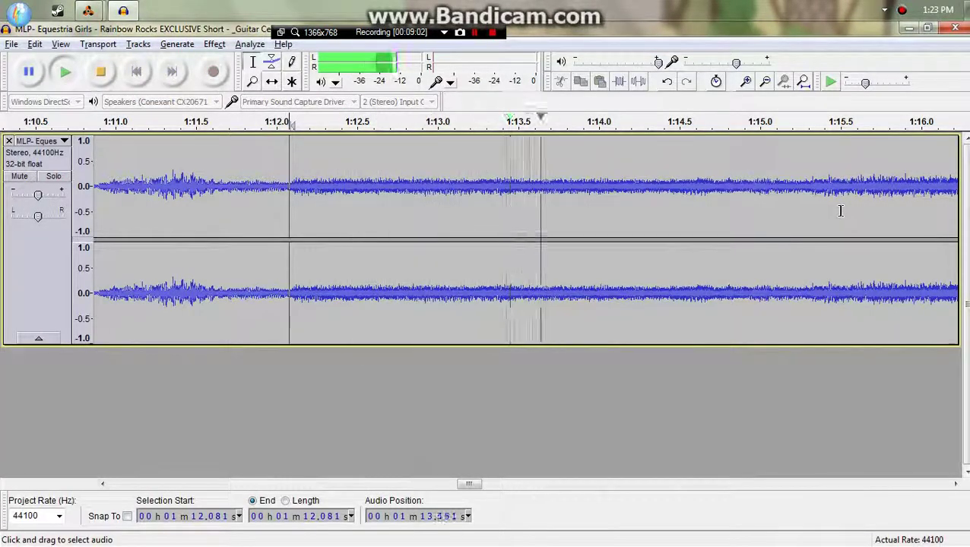
key("space")
key("alt+Tab")
left_click(715, 424)
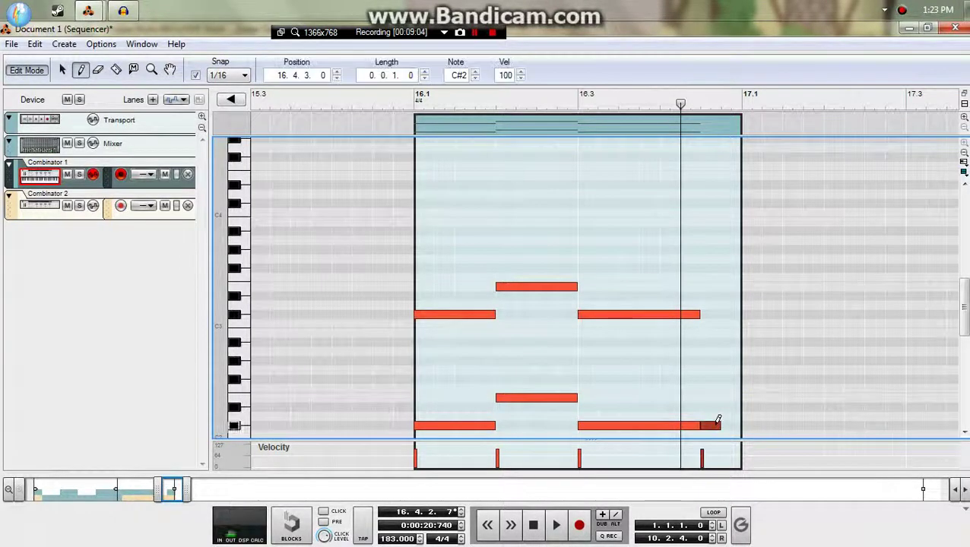